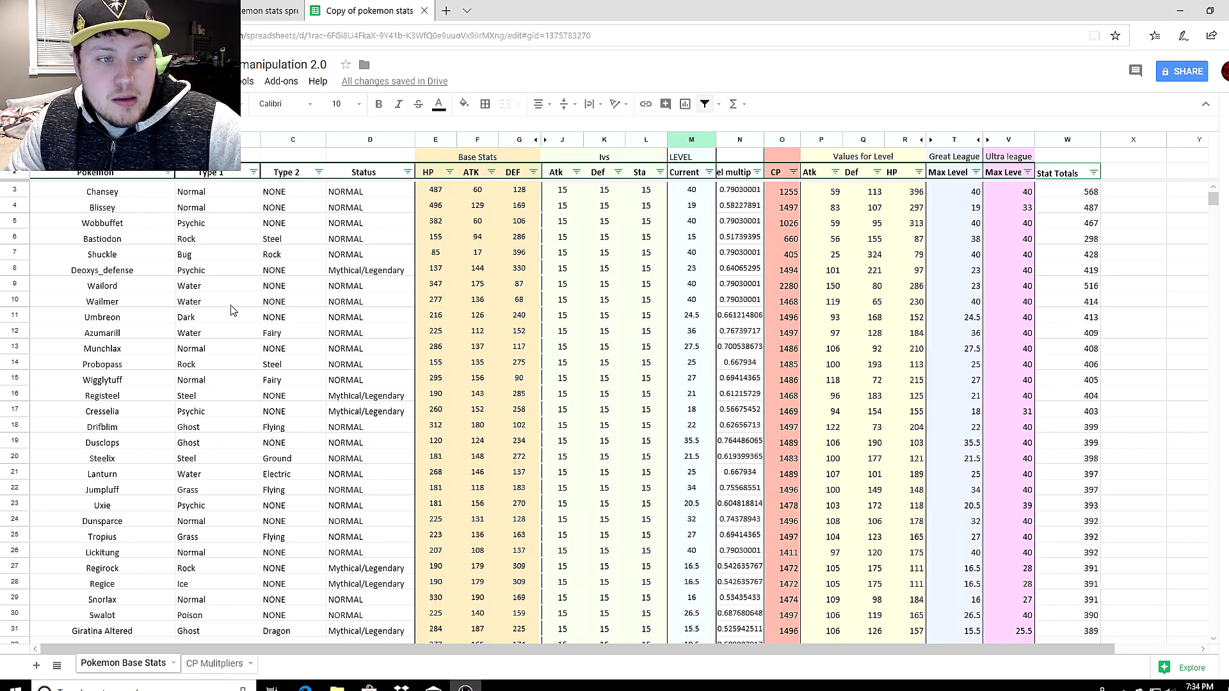
# Examine Wailord's row across its attack, defense and stamina IVs, current level, CP, and level-adjusted Atk, Def and HP values
pyautogui.click(101, 287)
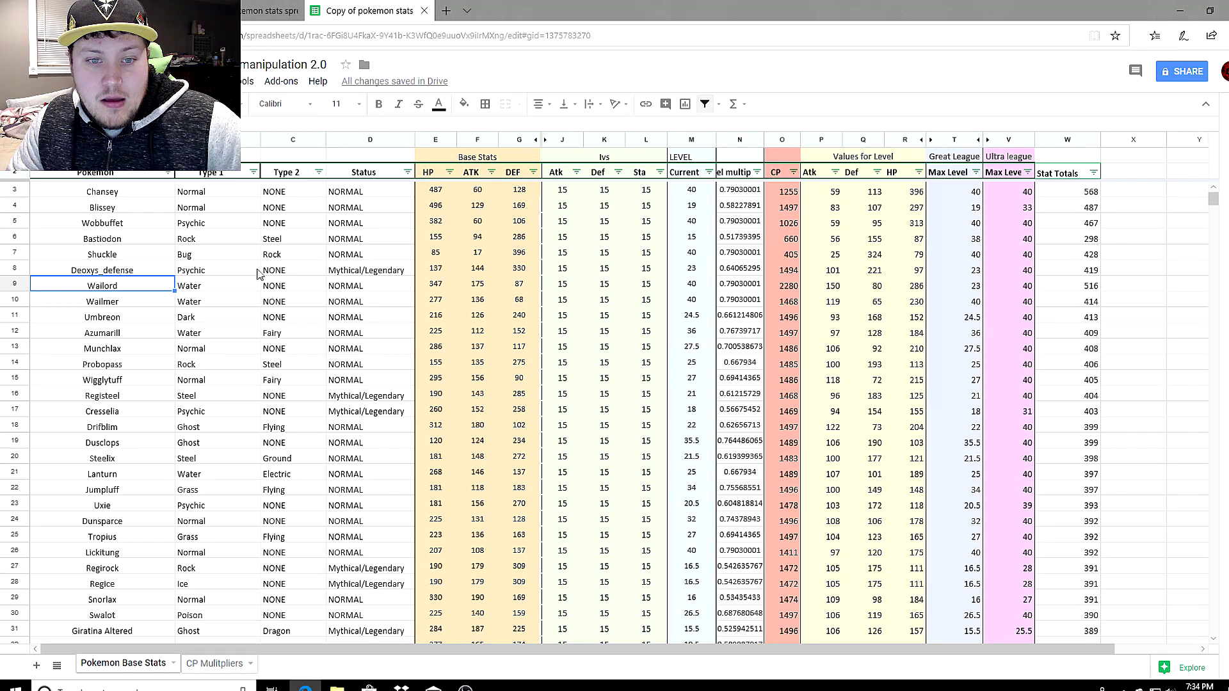
pyautogui.click(570, 286)
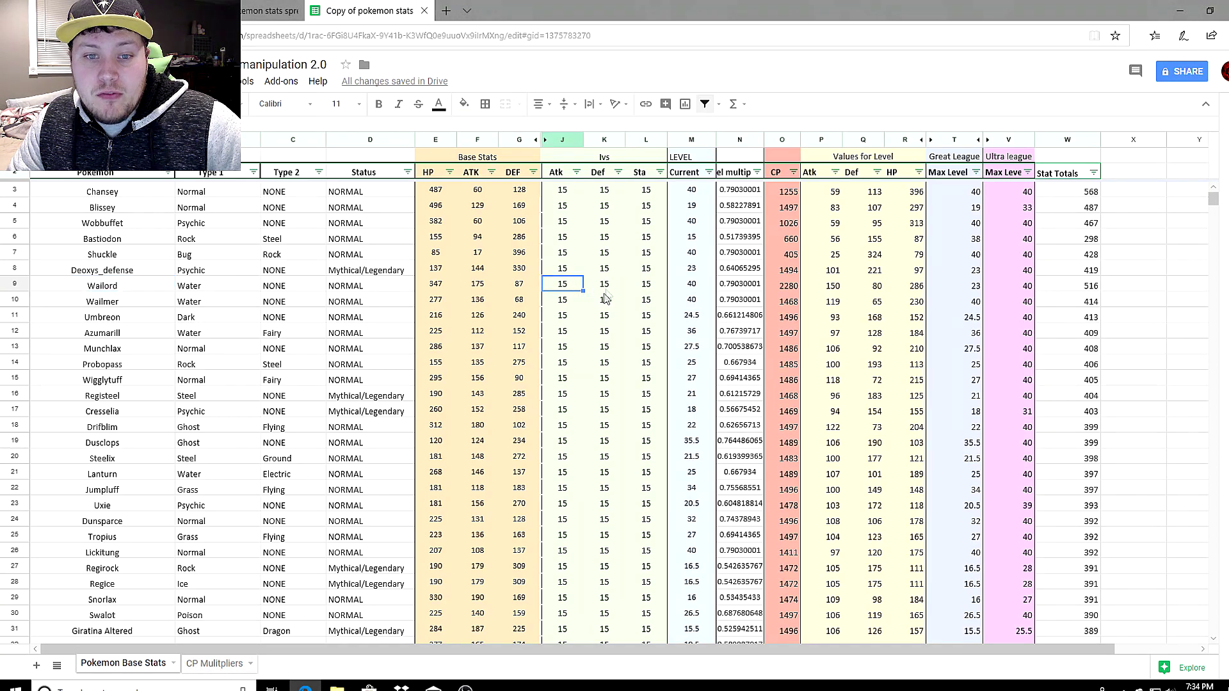
pyautogui.click(606, 289)
pyautogui.click(653, 287)
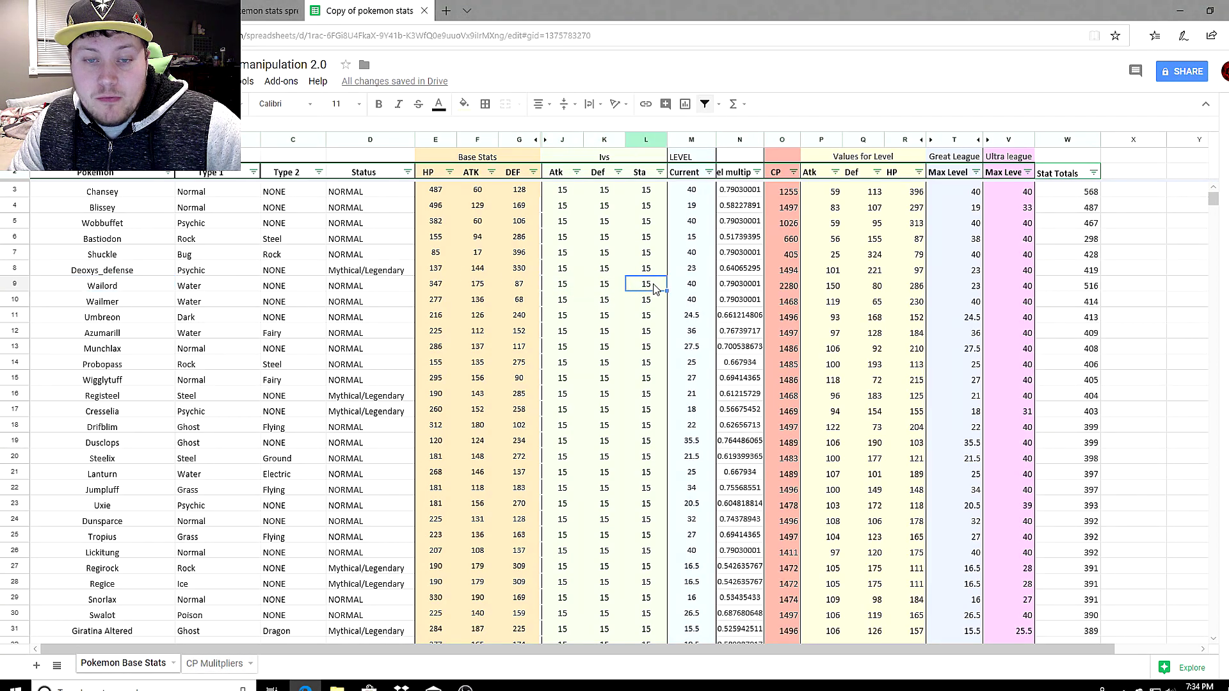
pyautogui.click(687, 288)
pyautogui.click(787, 288)
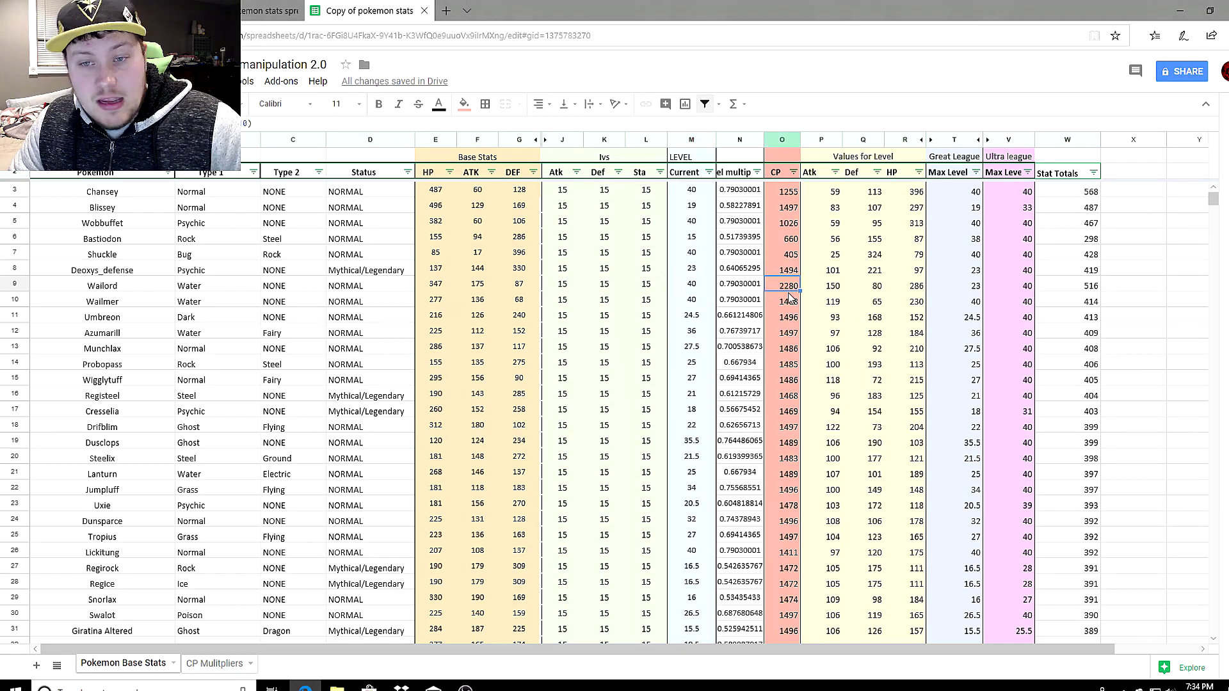
pyautogui.click(837, 289)
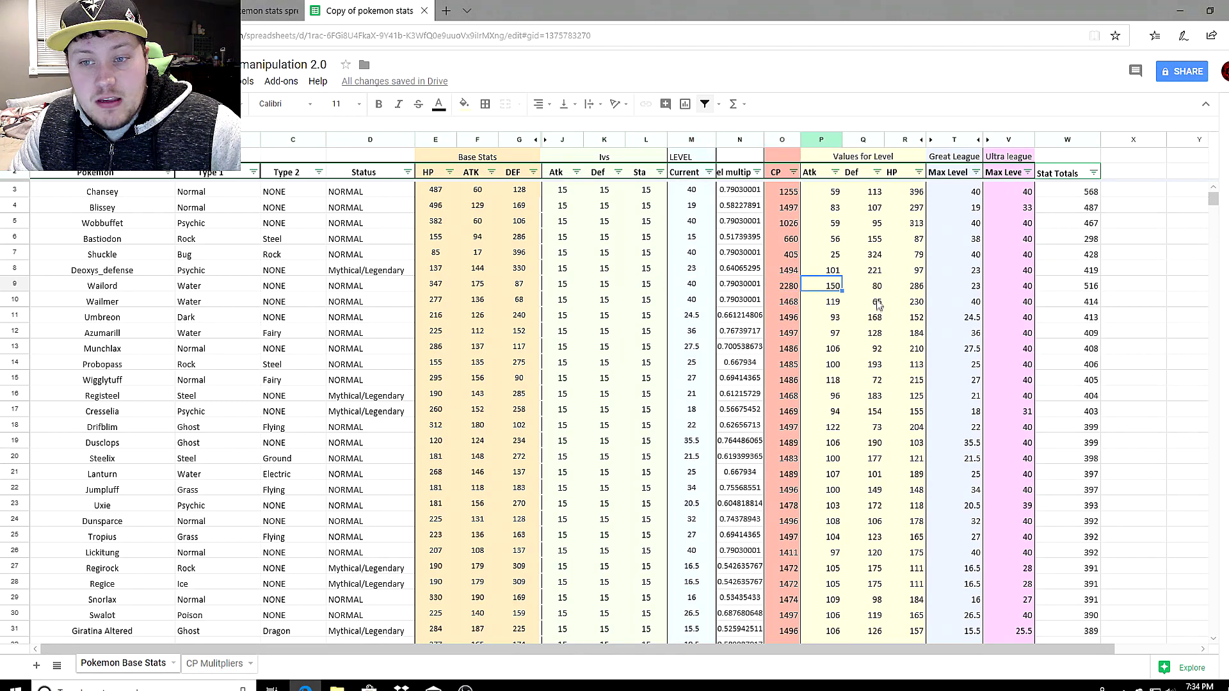
pyautogui.click(878, 289)
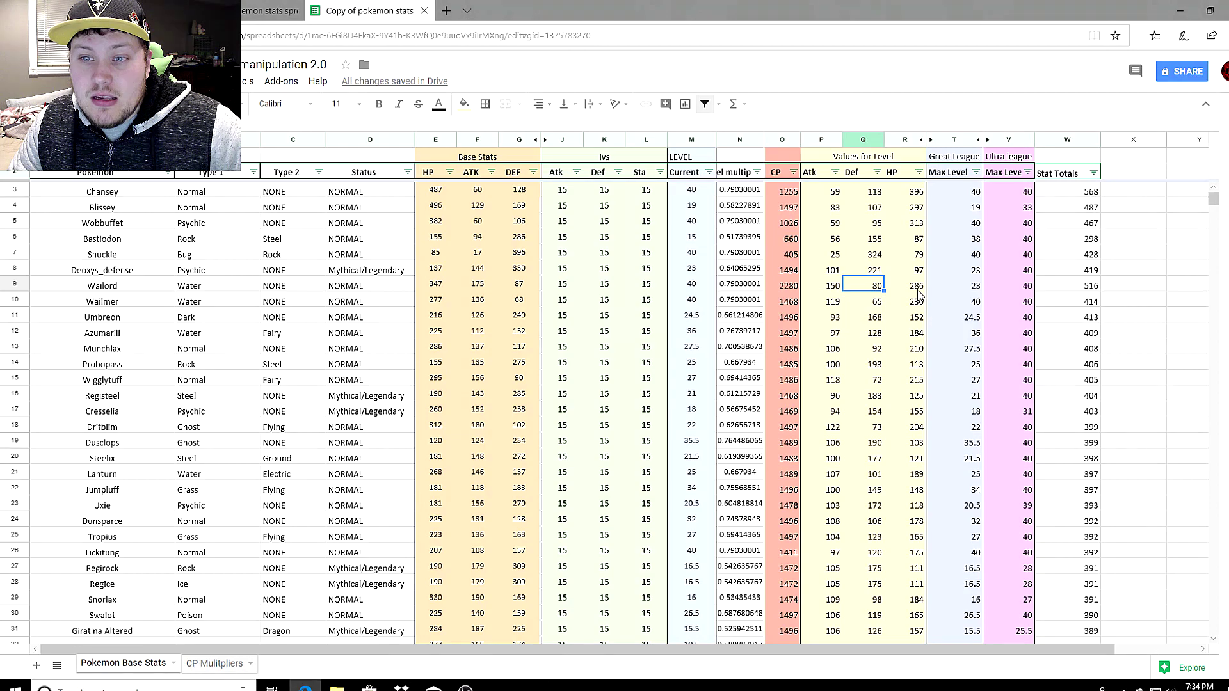
pyautogui.click(919, 292)
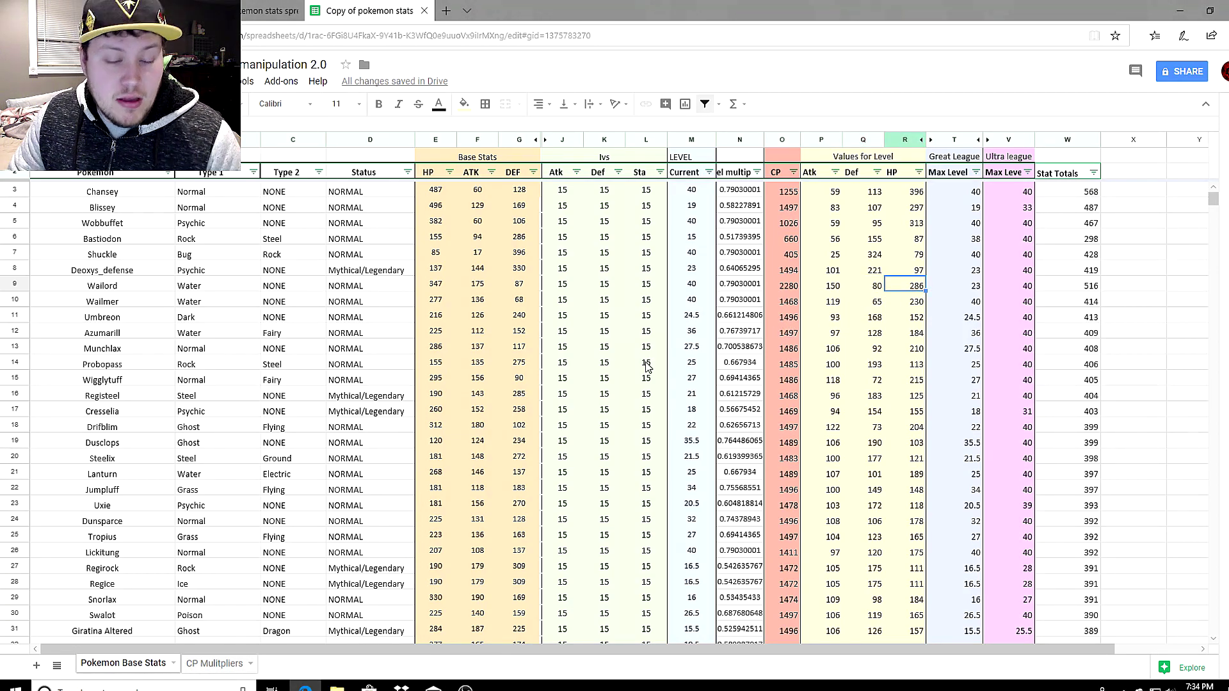
# Find Suicune in the list and examine its IVs, current level, CP, and level-adjusted Atk, Def and HP values
pyautogui.scroll(-1, 373, 409)
pyautogui.scroll(-5, 372, 409)
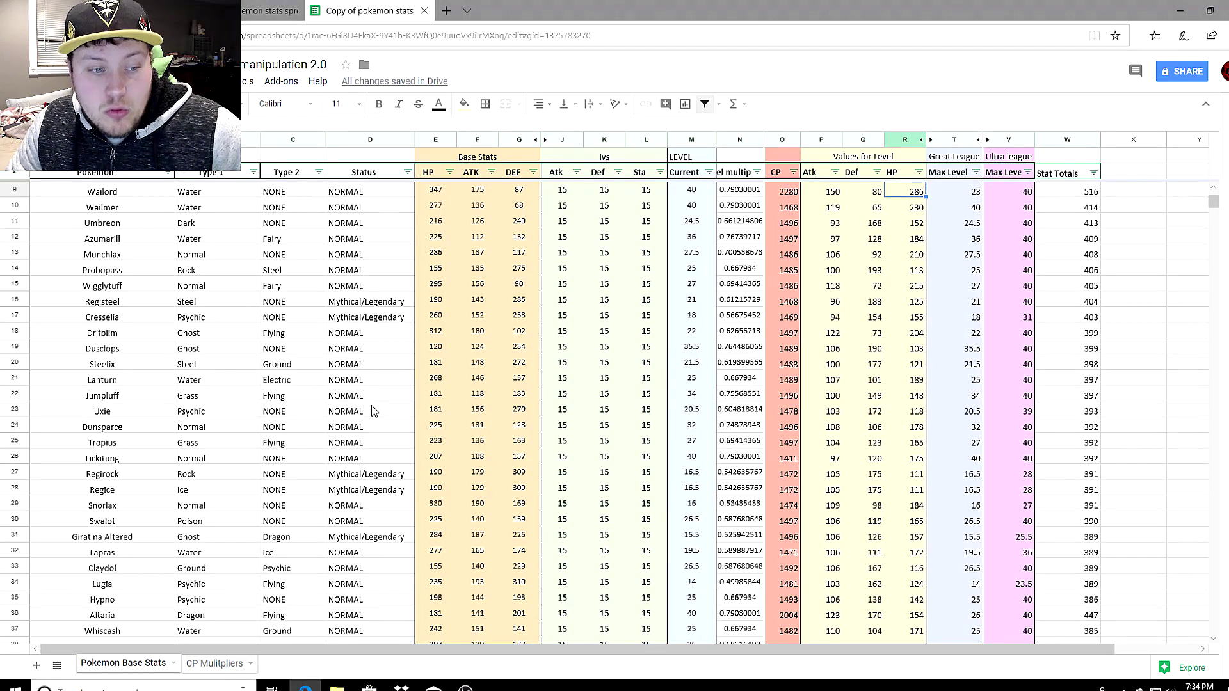
pyautogui.scroll(-1, 373, 411)
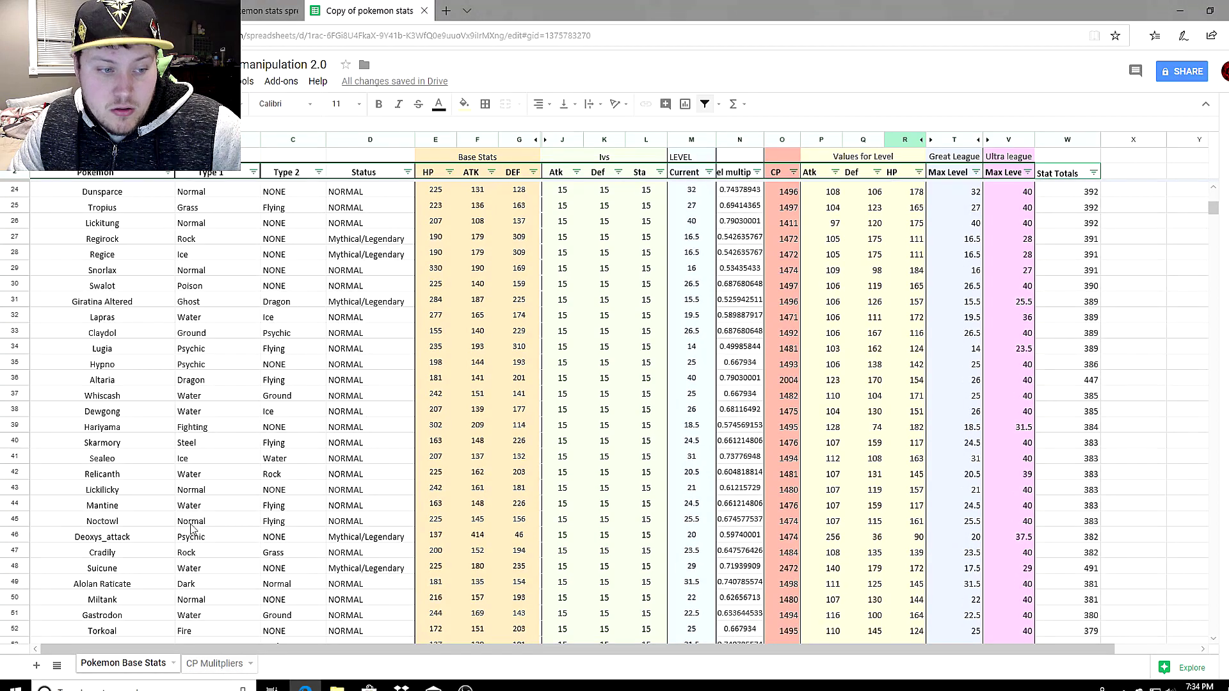
pyautogui.click(125, 567)
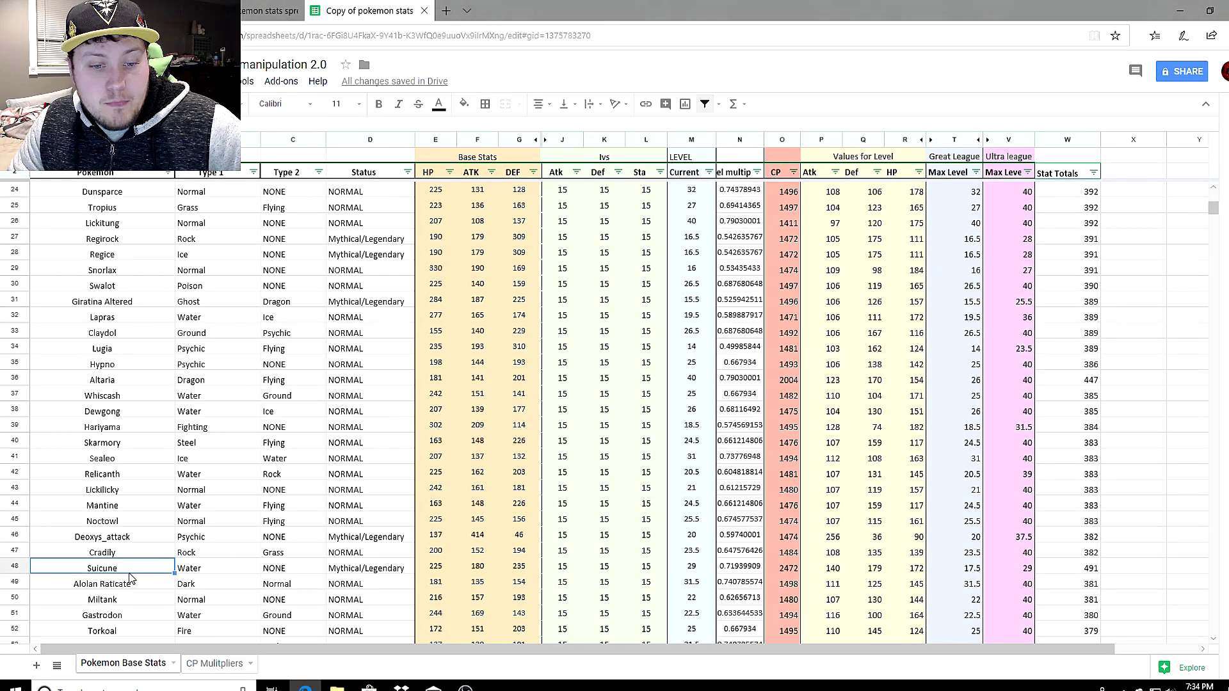
pyautogui.click(564, 571)
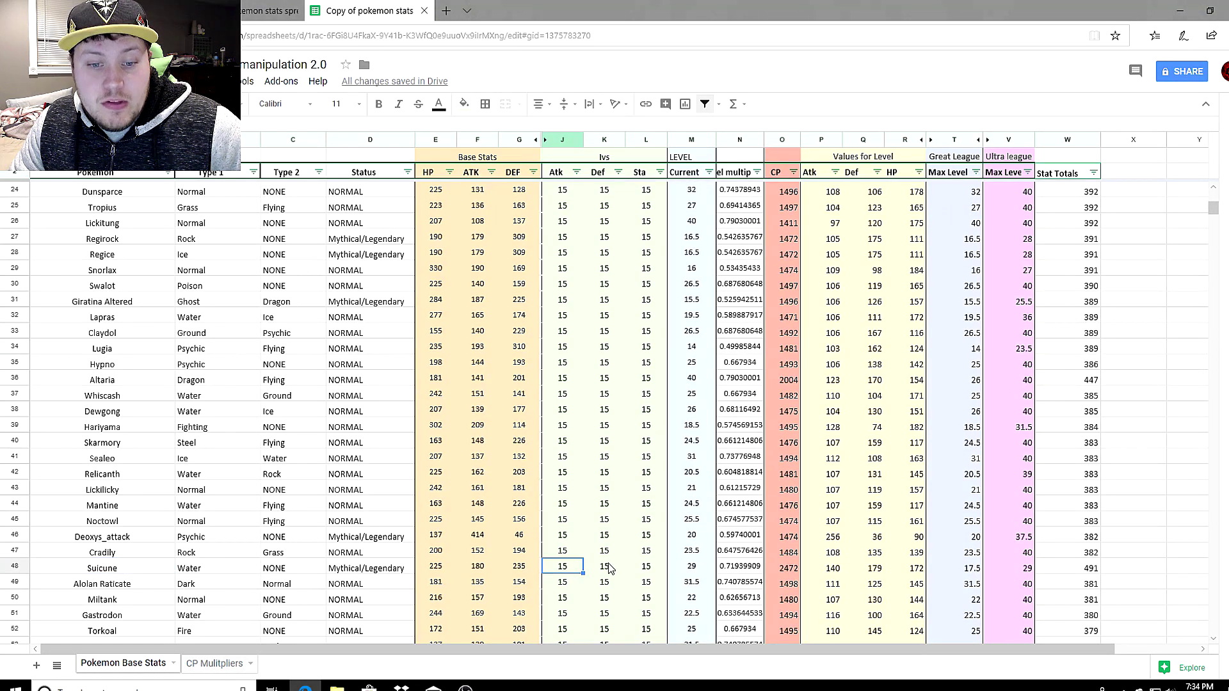
pyautogui.click(609, 568)
pyautogui.click(641, 569)
pyautogui.click(682, 568)
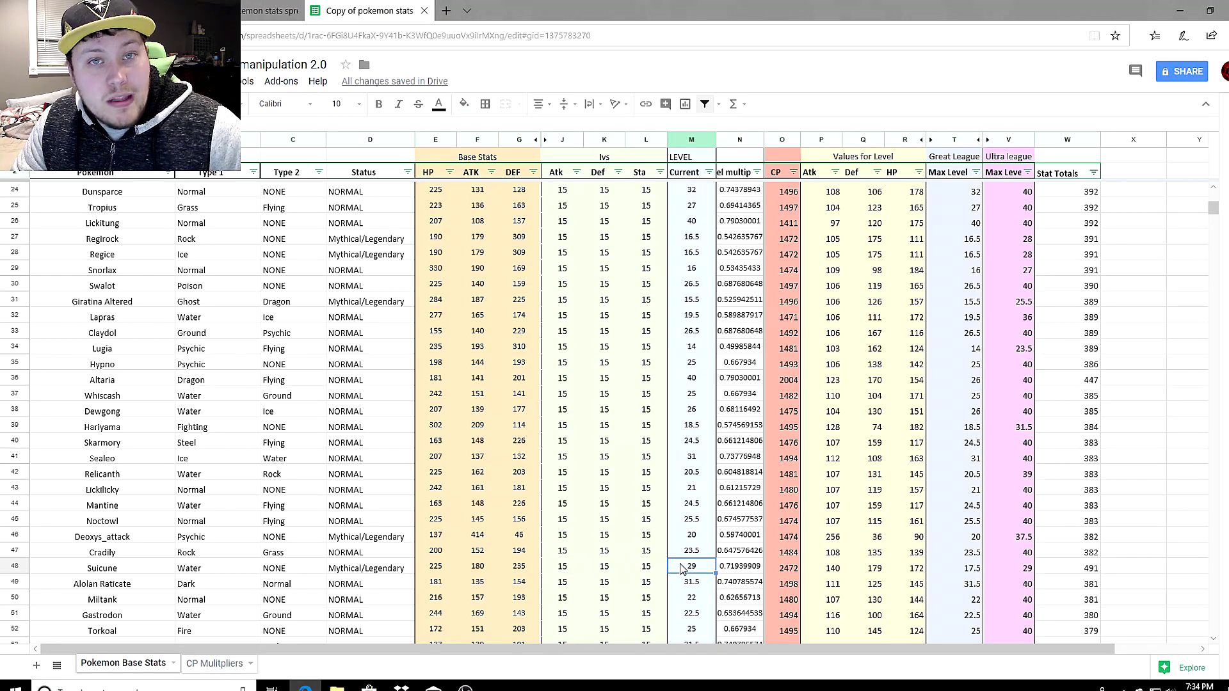
pyautogui.click(787, 569)
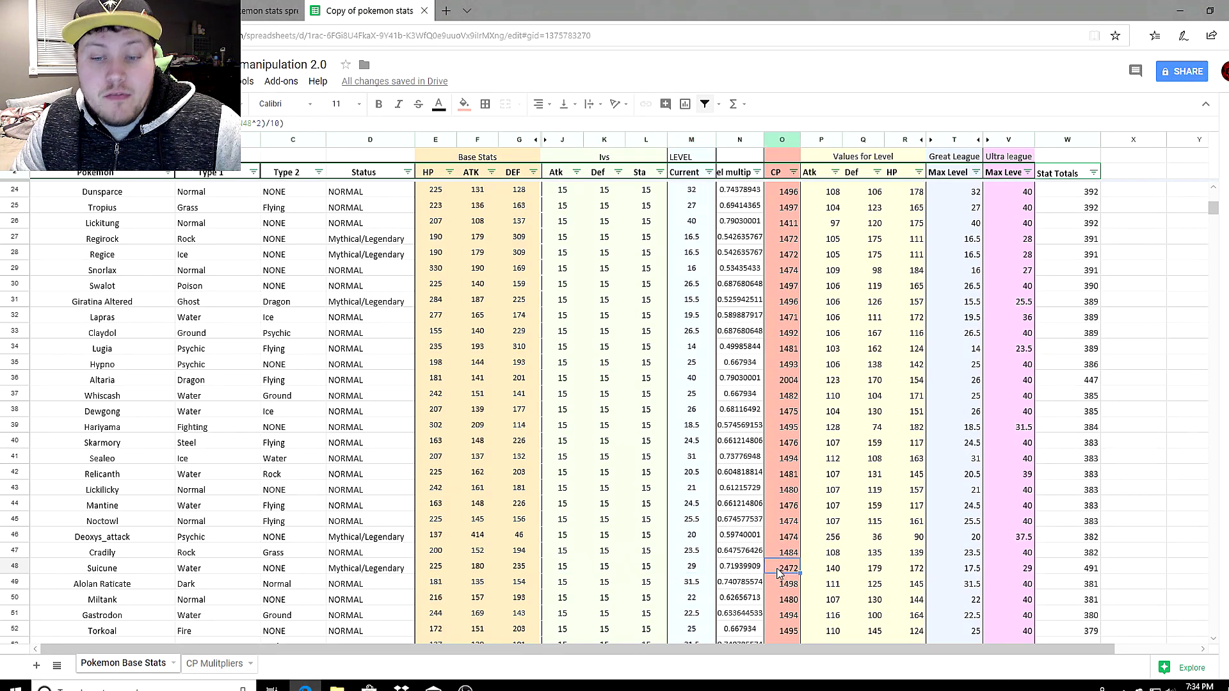
pyautogui.click(828, 574)
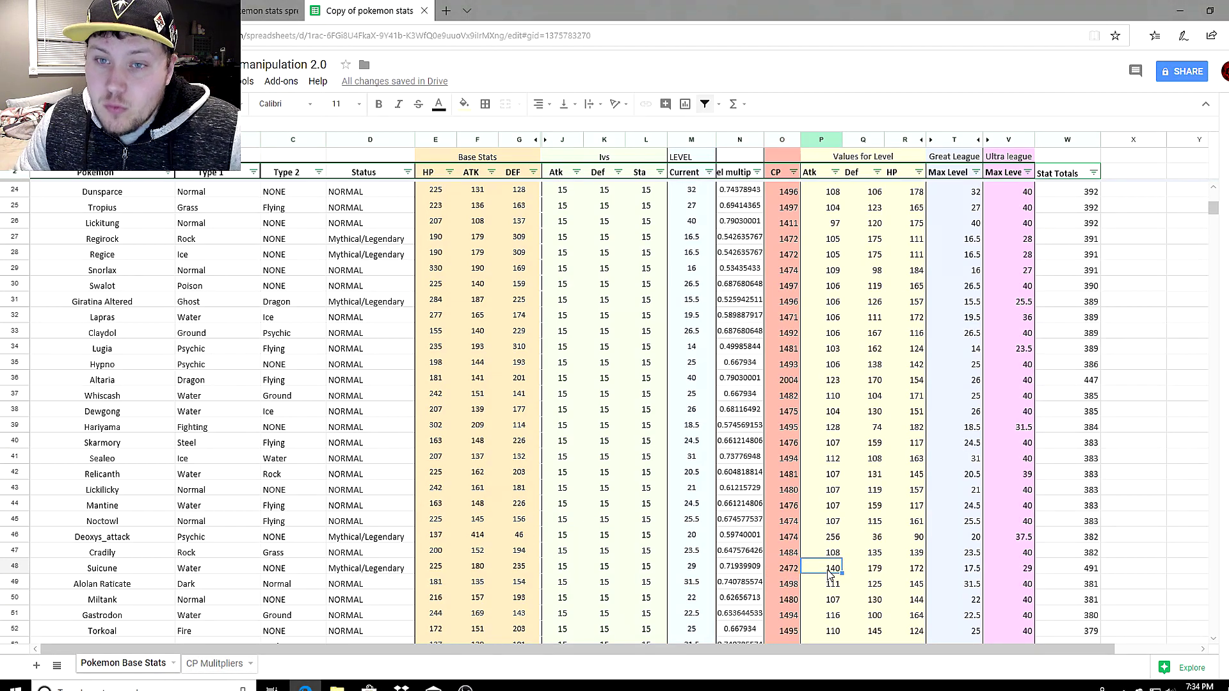
pyautogui.click(877, 572)
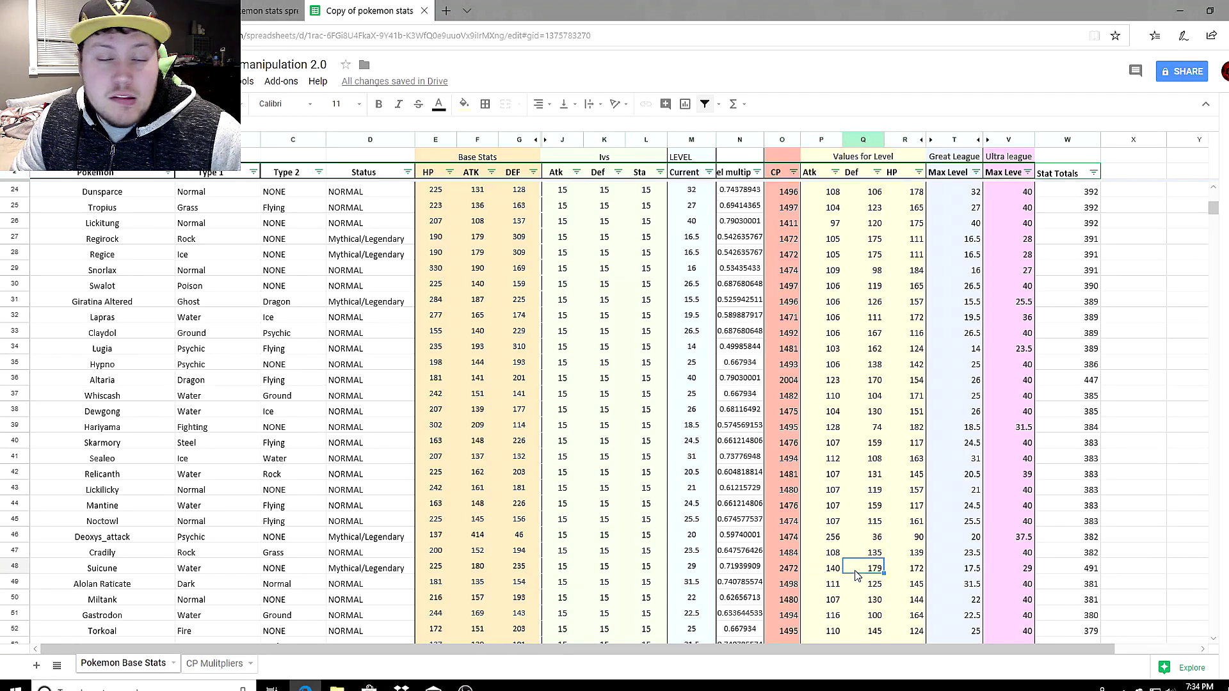
pyautogui.click(906, 574)
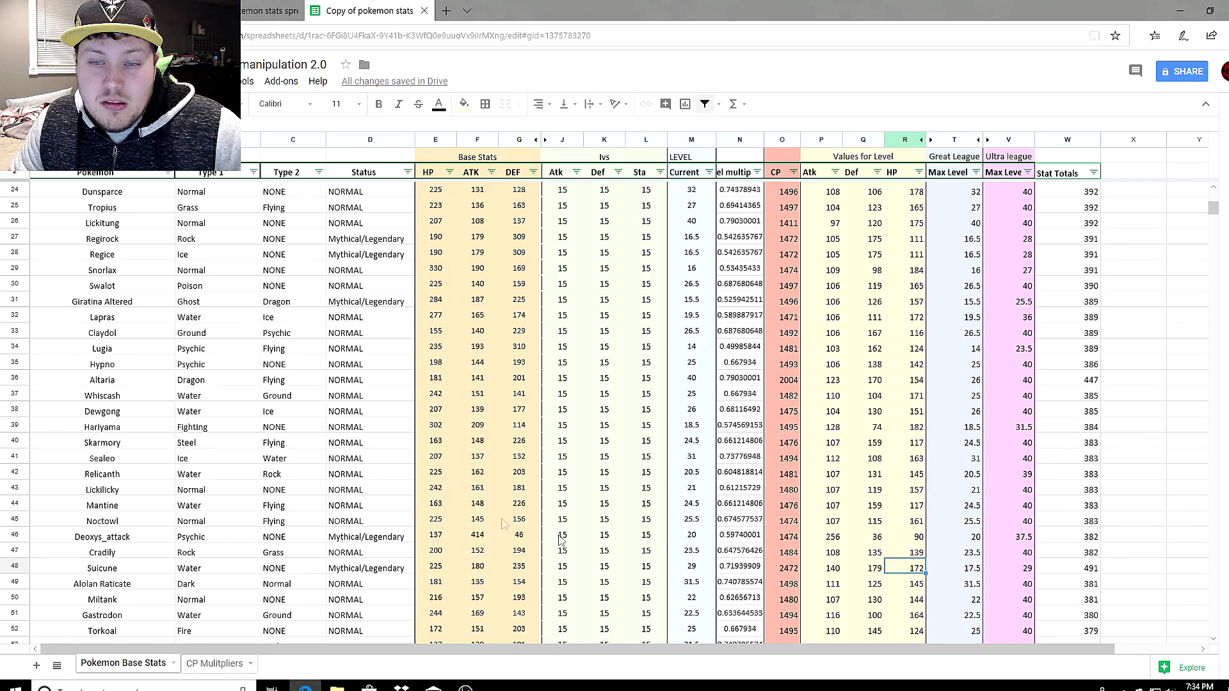
# Return to Wailord's row and review its level-adjusted HP and Atk values for comparison with Suicune
pyautogui.scroll(6, 323, 453)
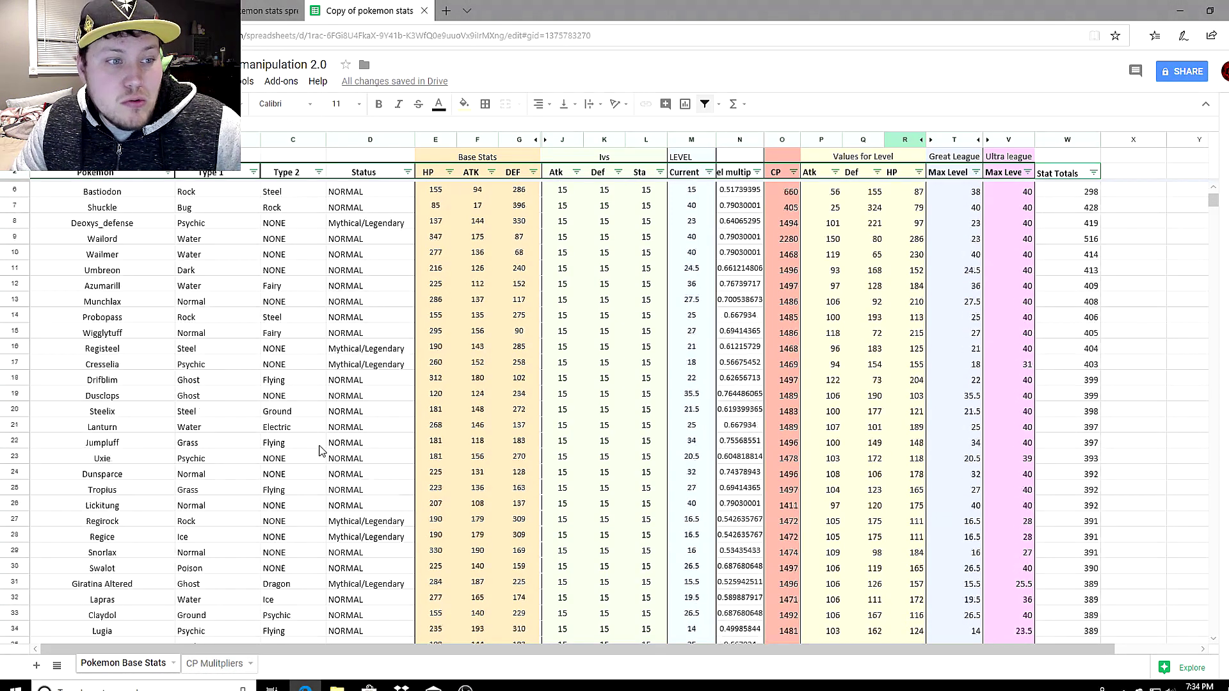
pyautogui.scroll(1, 320, 452)
pyautogui.click(151, 284)
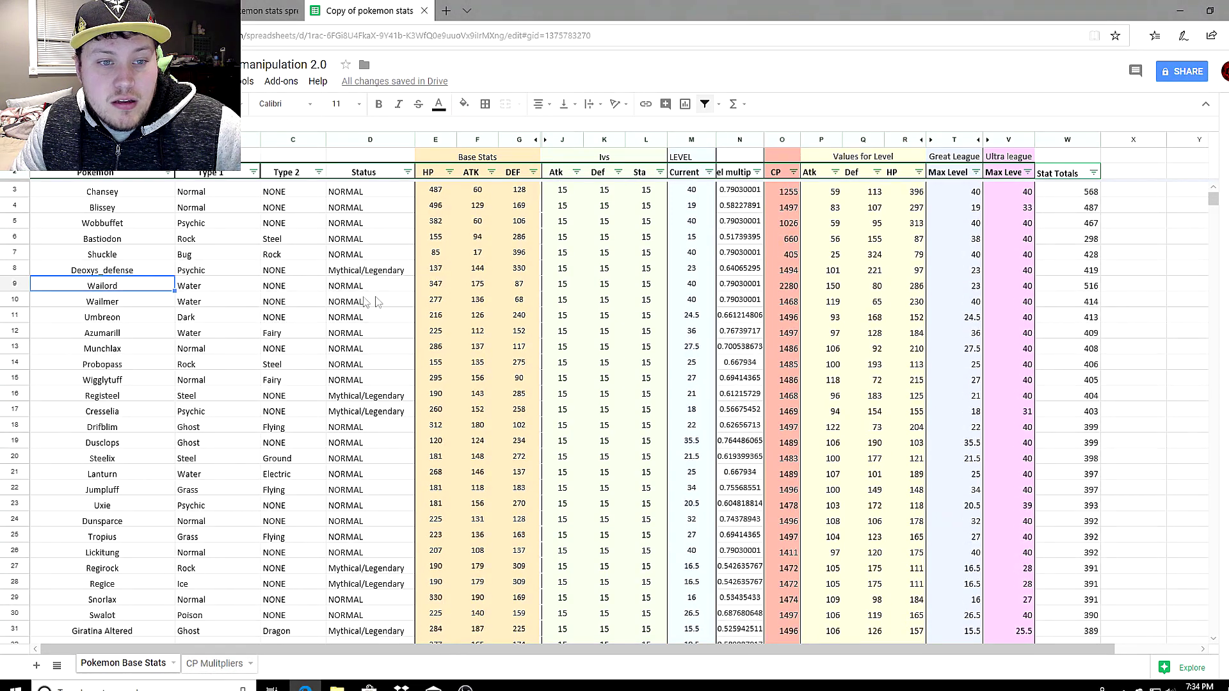
pyautogui.click(907, 286)
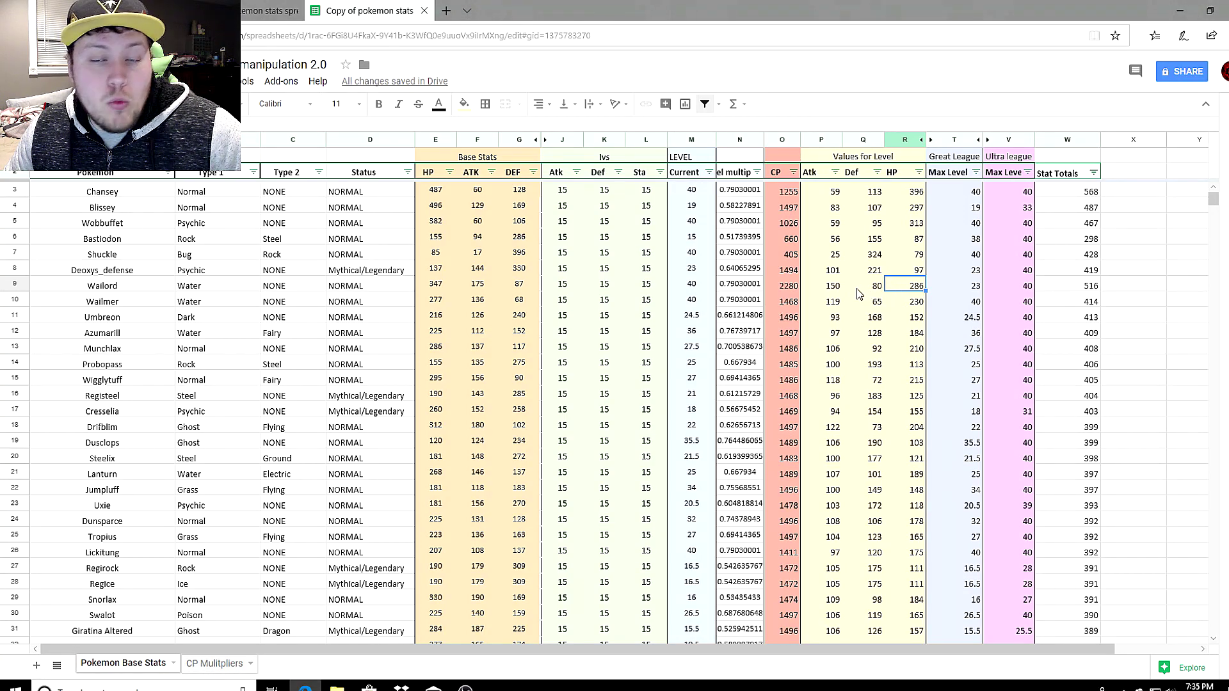
pyautogui.click(829, 289)
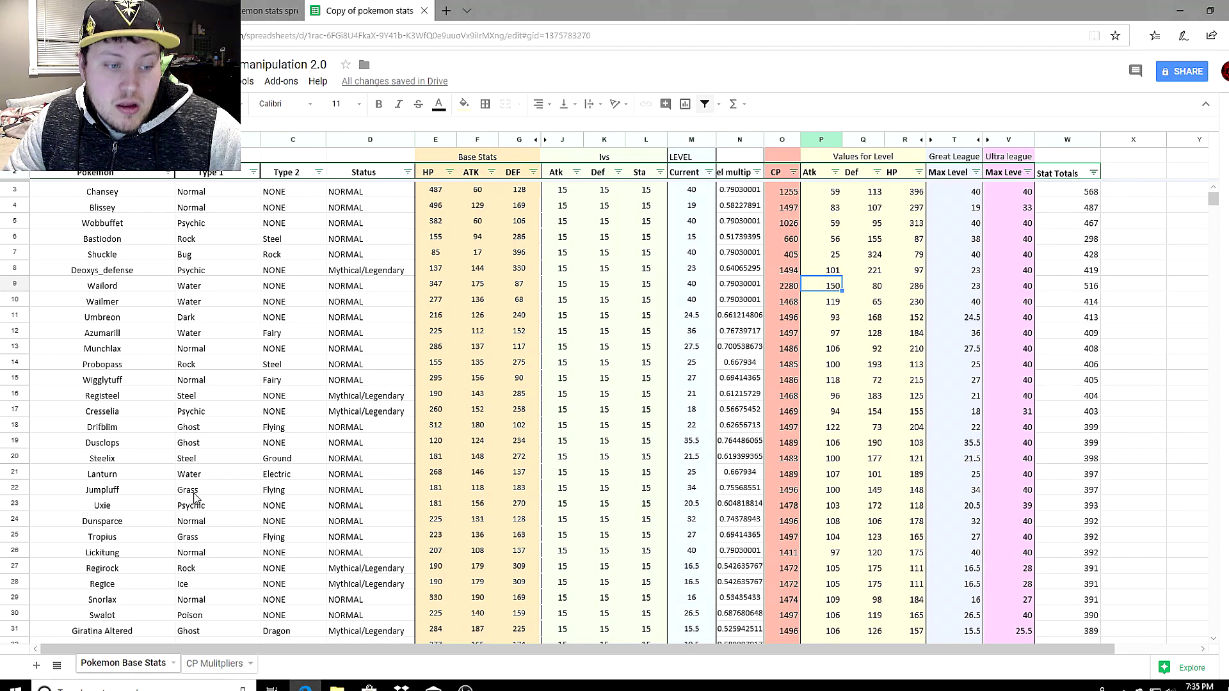
# Locate Hypno and Lugia in the list and compare their CP and current levels
pyautogui.scroll(-3, 195, 498)
pyautogui.scroll(-1, 173, 498)
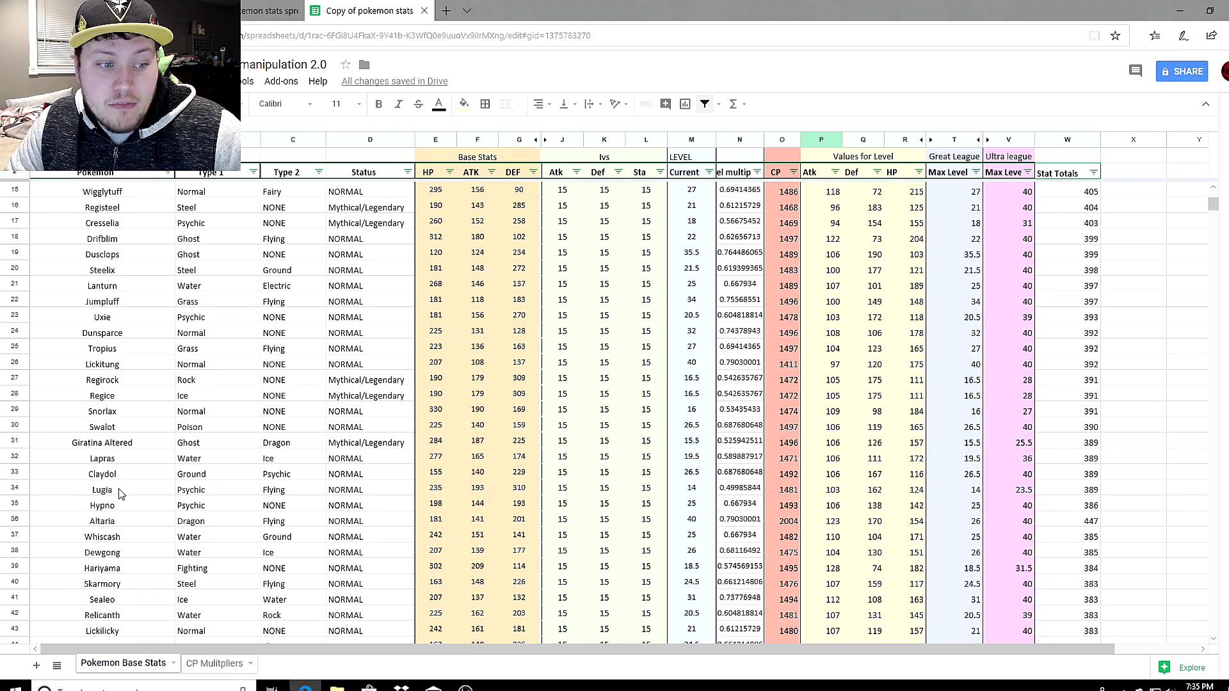
pyautogui.click(124, 509)
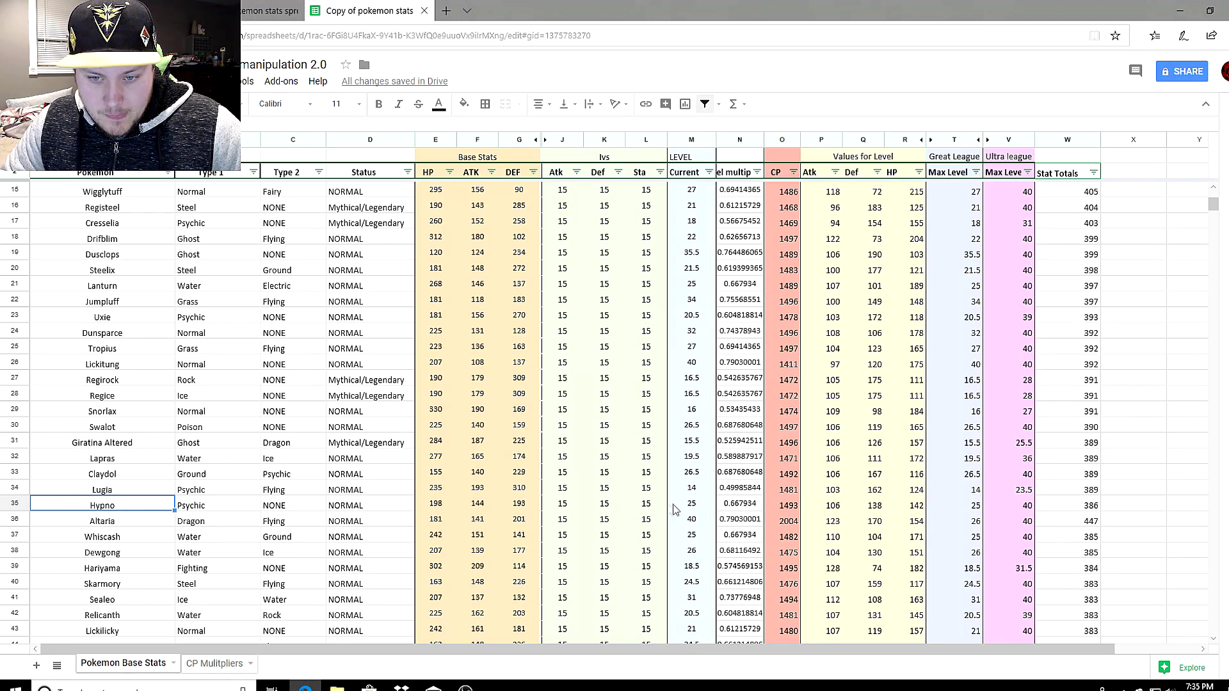
pyautogui.click(773, 503)
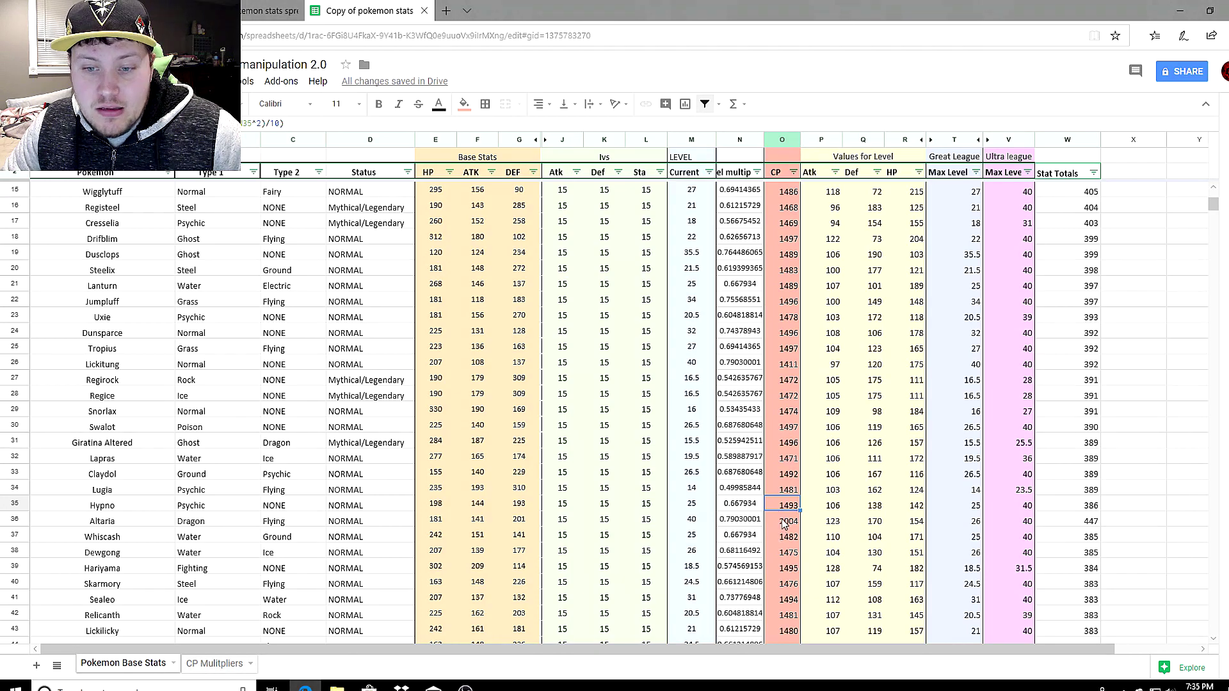
pyautogui.click(779, 490)
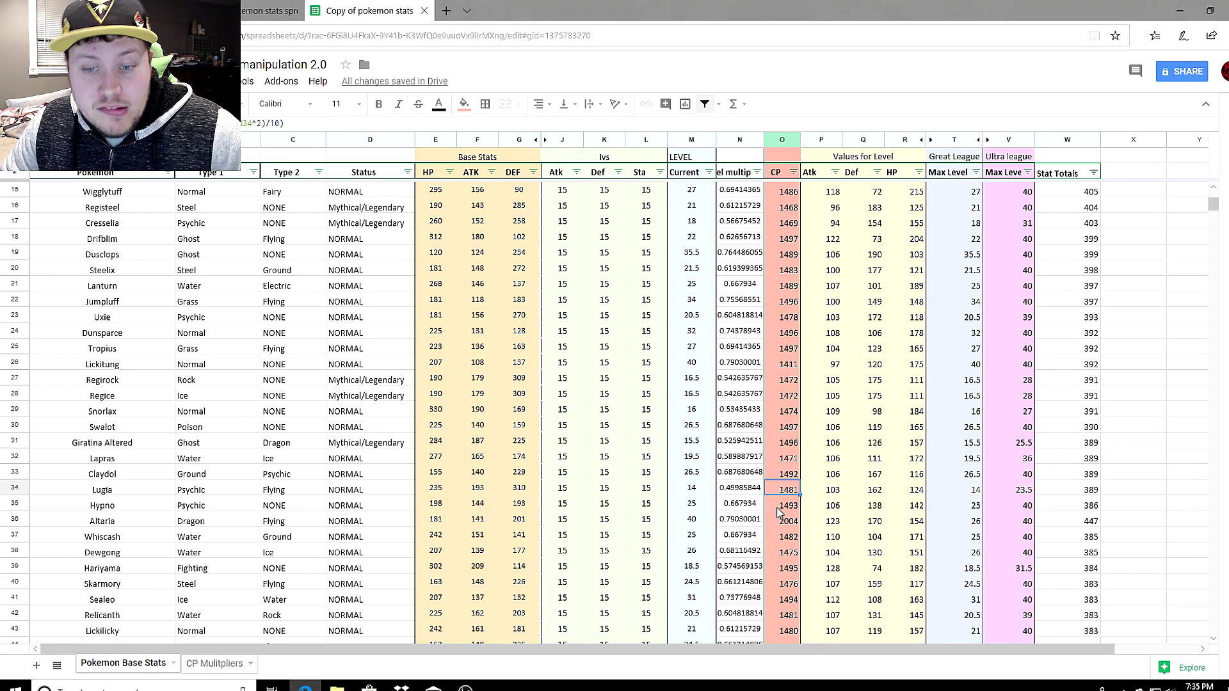
pyautogui.click(698, 490)
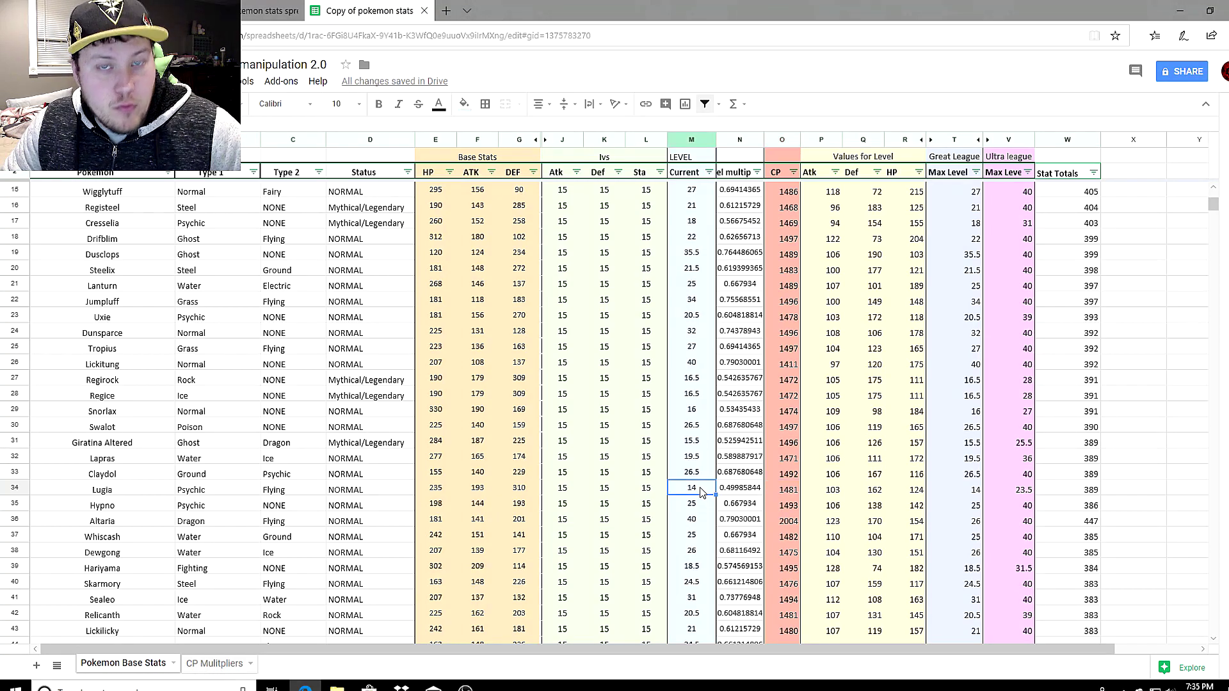
pyautogui.click(704, 507)
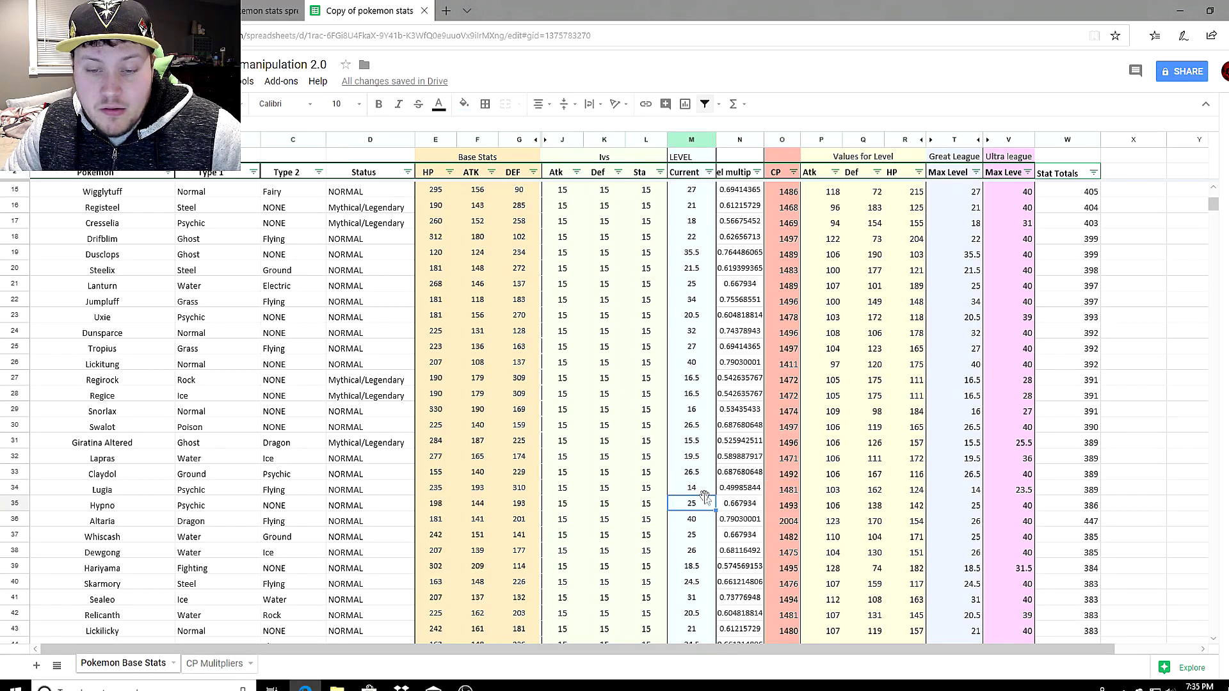
pyautogui.click(707, 492)
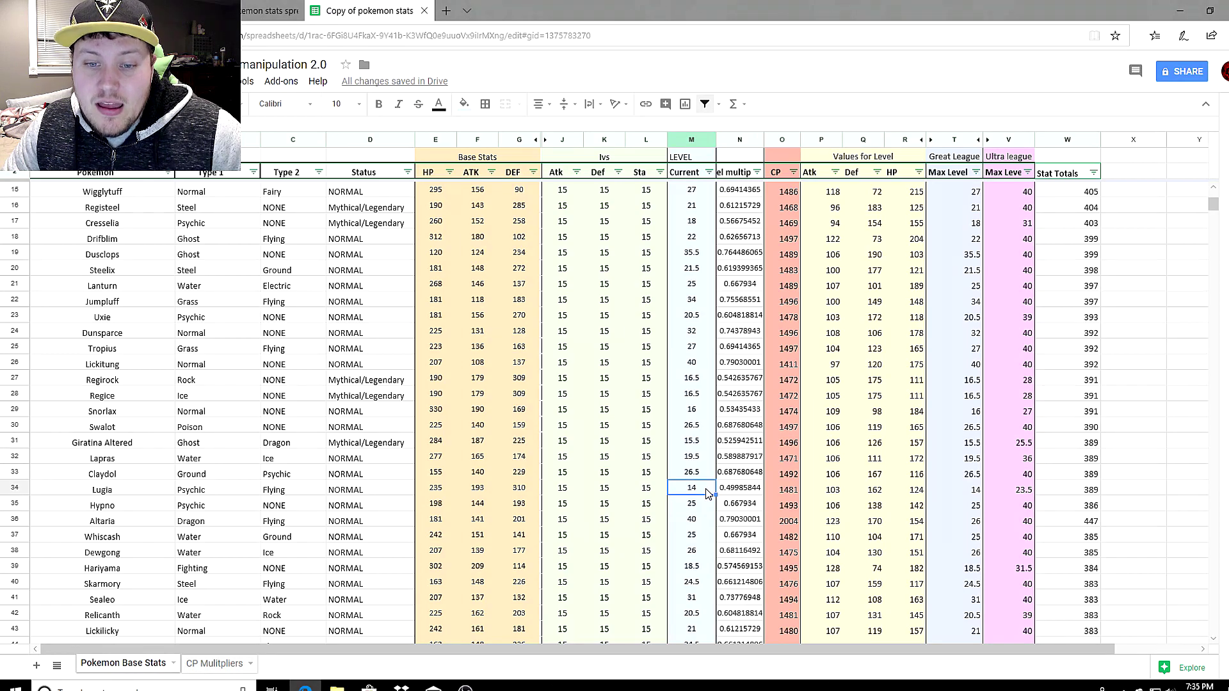
# Compare Lugia's level-adjusted Def and HP values with Hypno's Atk, Def and HP values
pyautogui.click(861, 493)
pyautogui.click(900, 492)
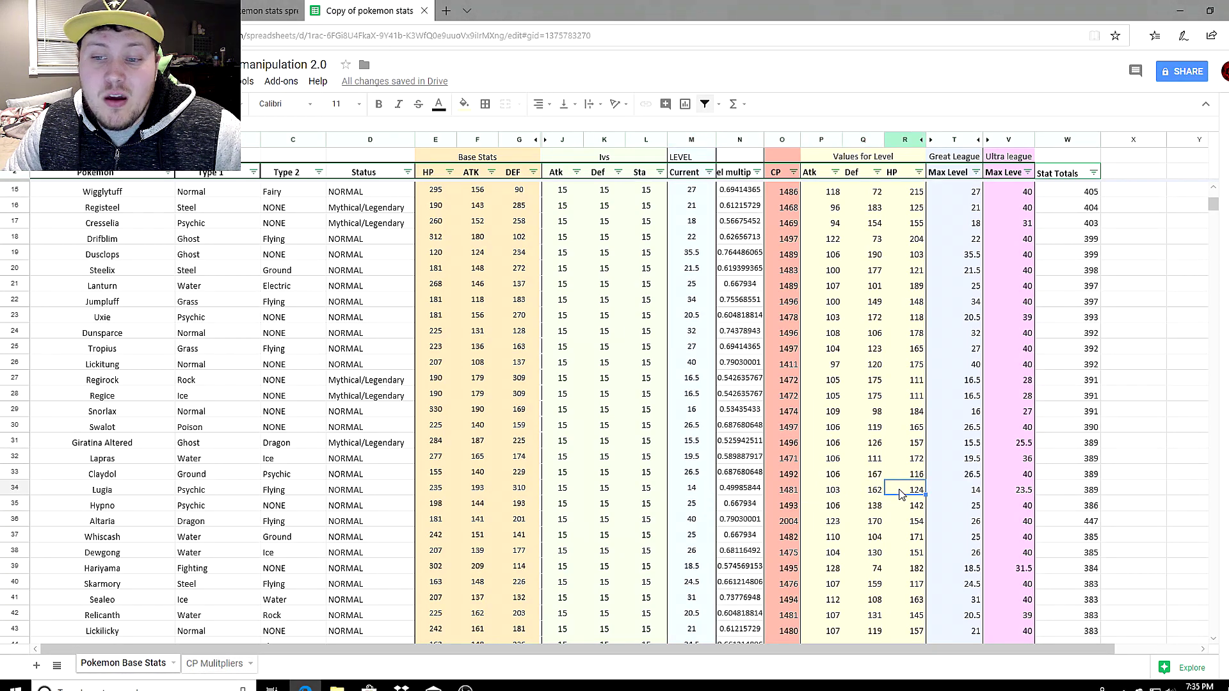
pyautogui.click(832, 507)
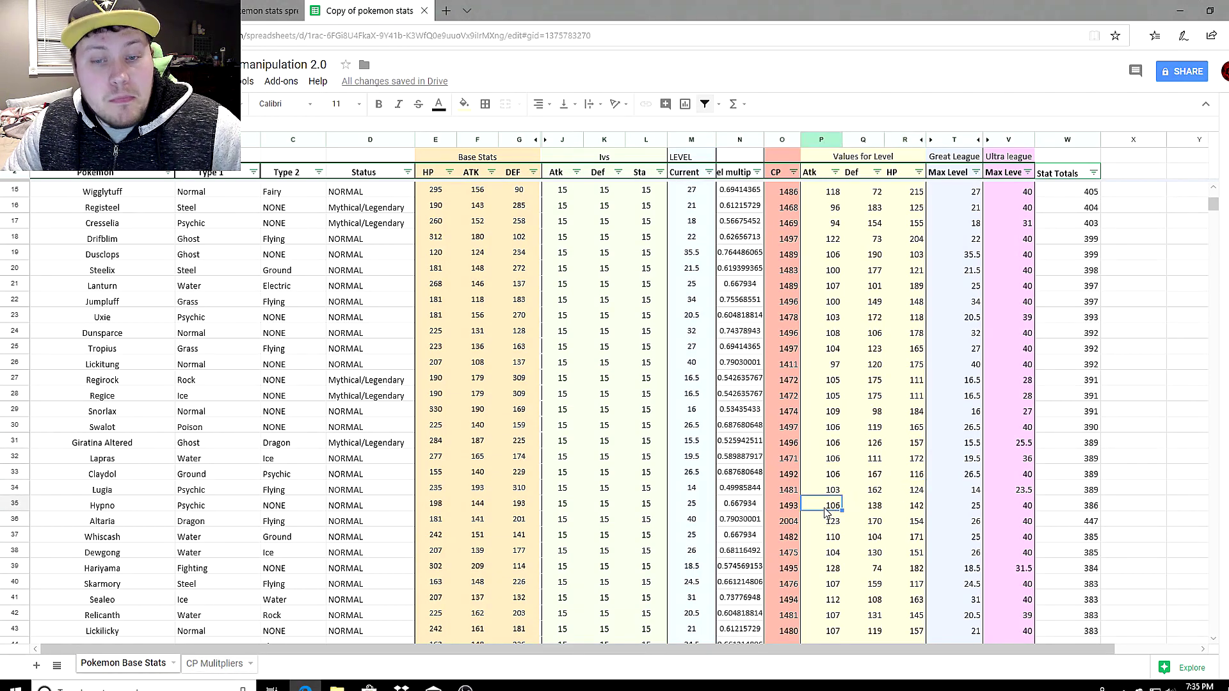
pyautogui.click(862, 509)
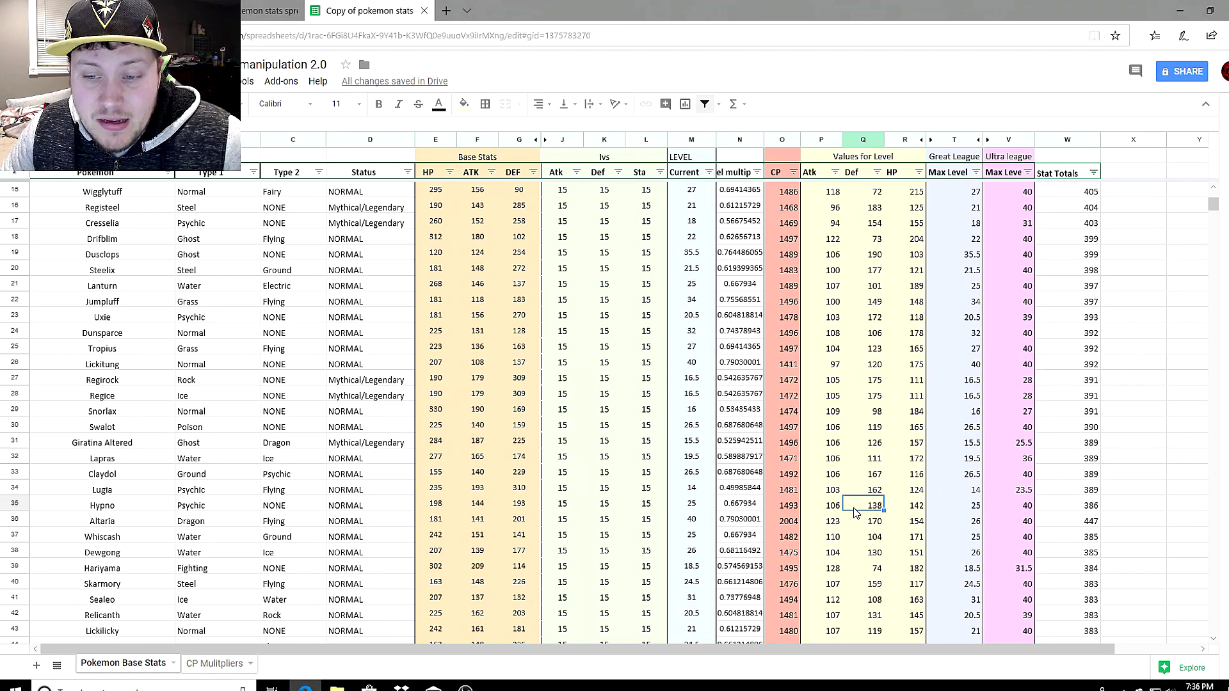
pyautogui.click(902, 507)
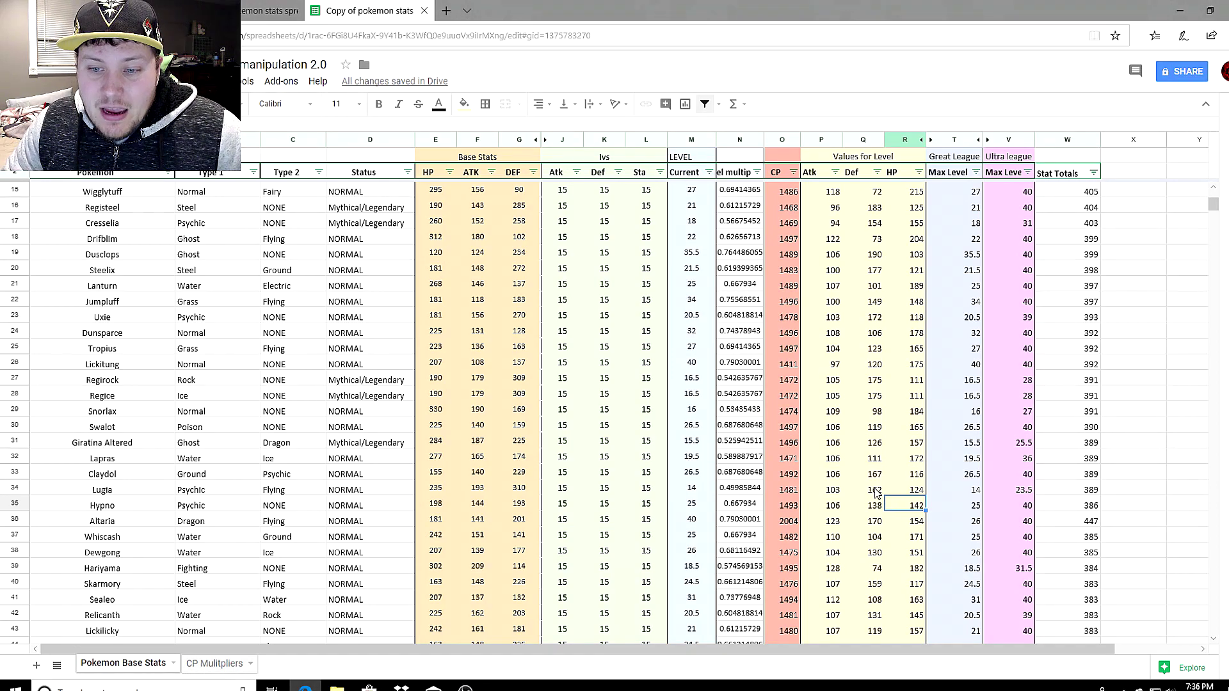
# Review Hypno's level-adjusted Atk value, current level, and attack and stamina IVs
pyautogui.click(835, 508)
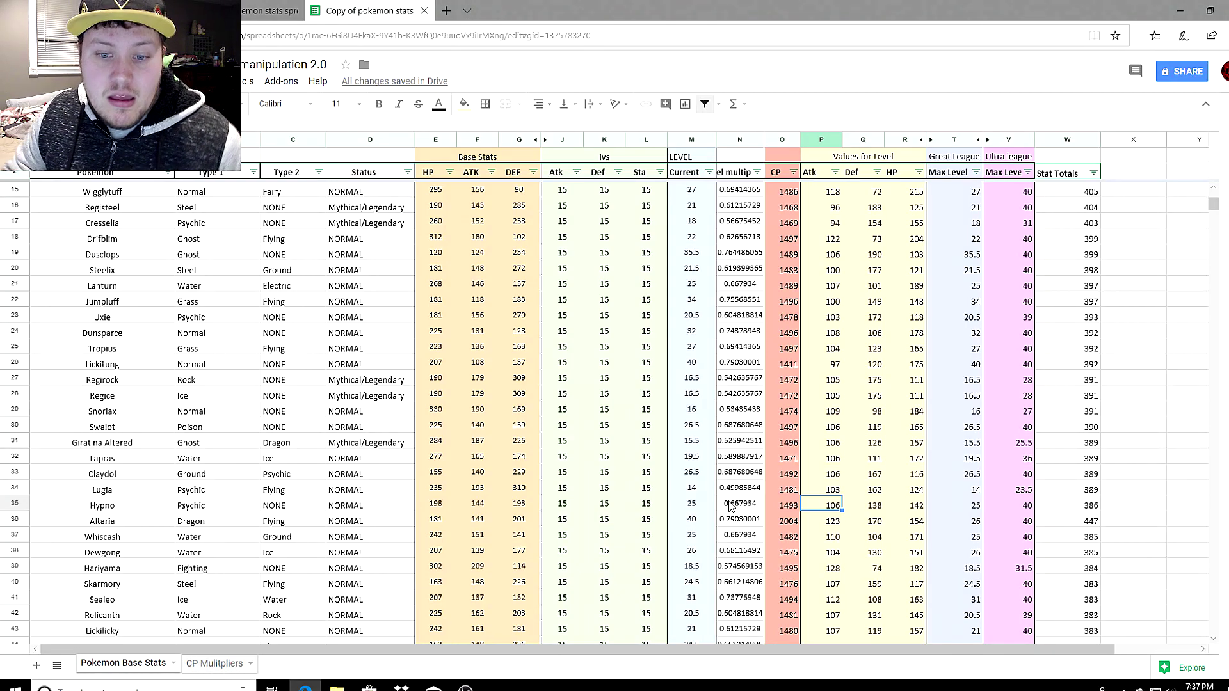
pyautogui.click(701, 510)
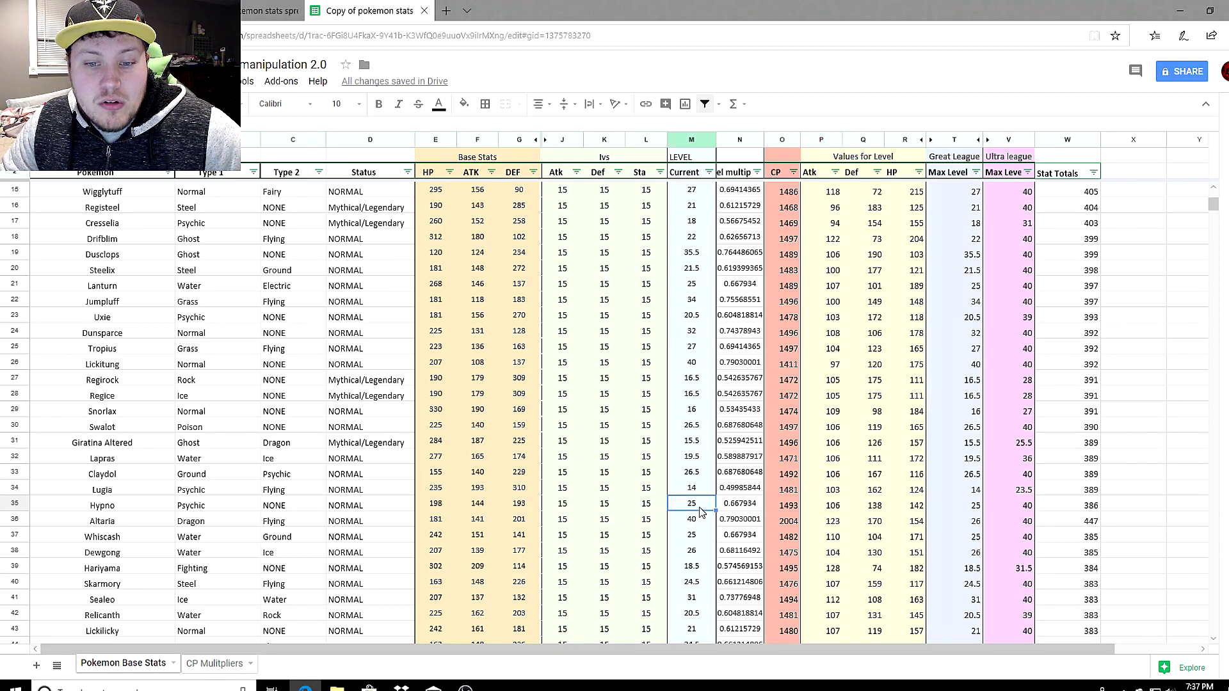
pyautogui.click(567, 508)
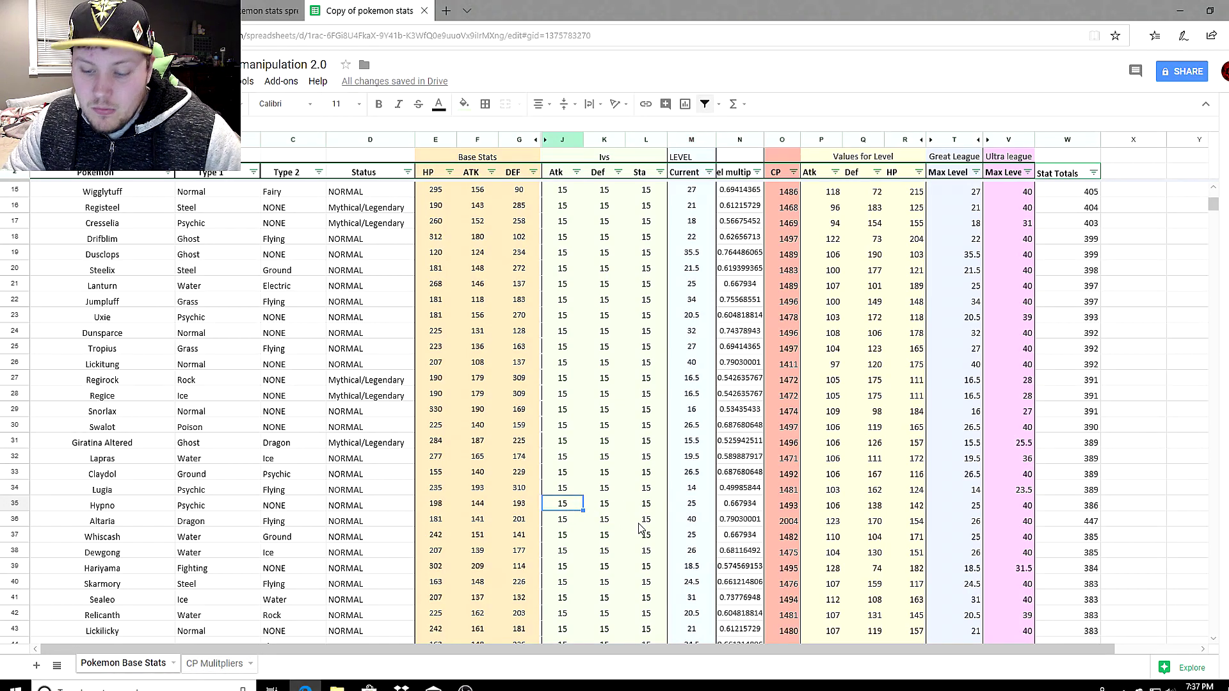
pyautogui.click(648, 504)
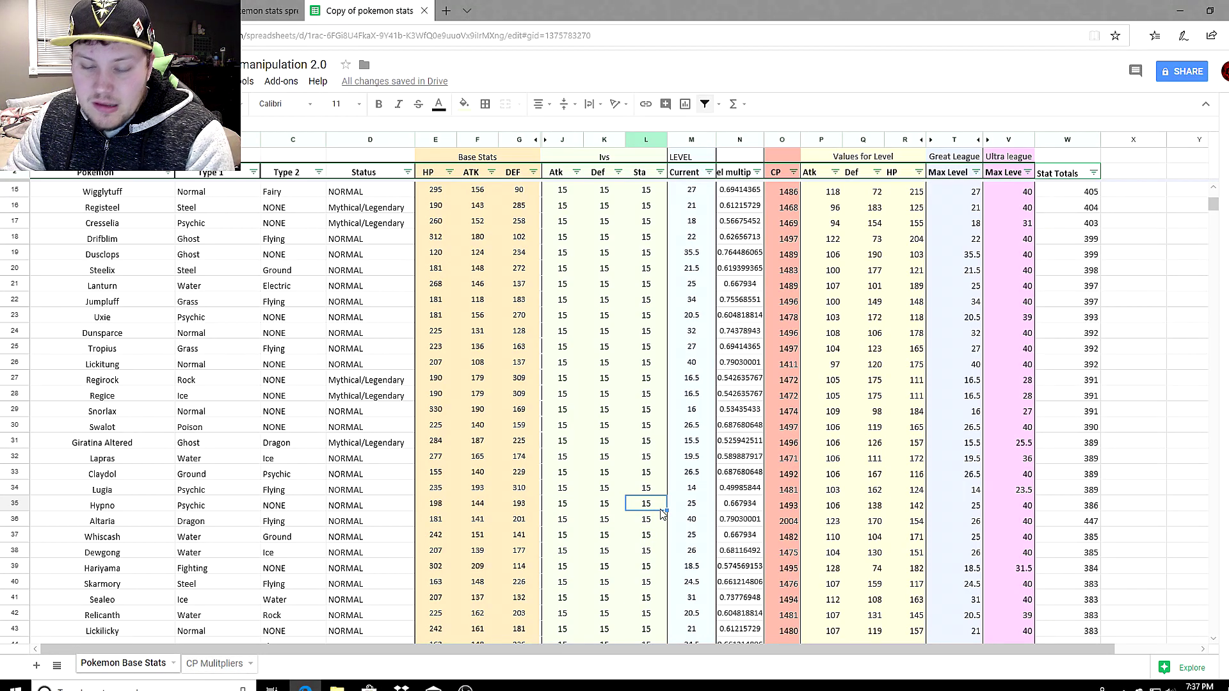
# Set Hypno's stamina and defense IVs to 8 each and check its CP after each change
pyautogui.write('8')
pyautogui.press('Return')
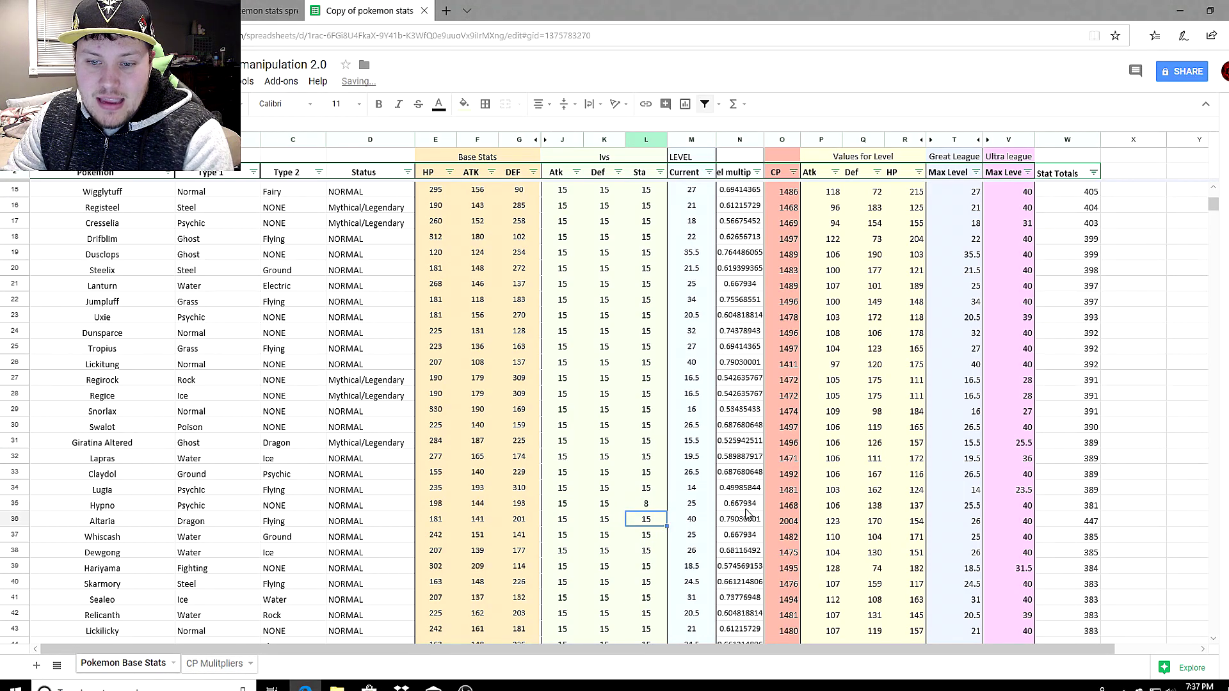
pyautogui.click(779, 505)
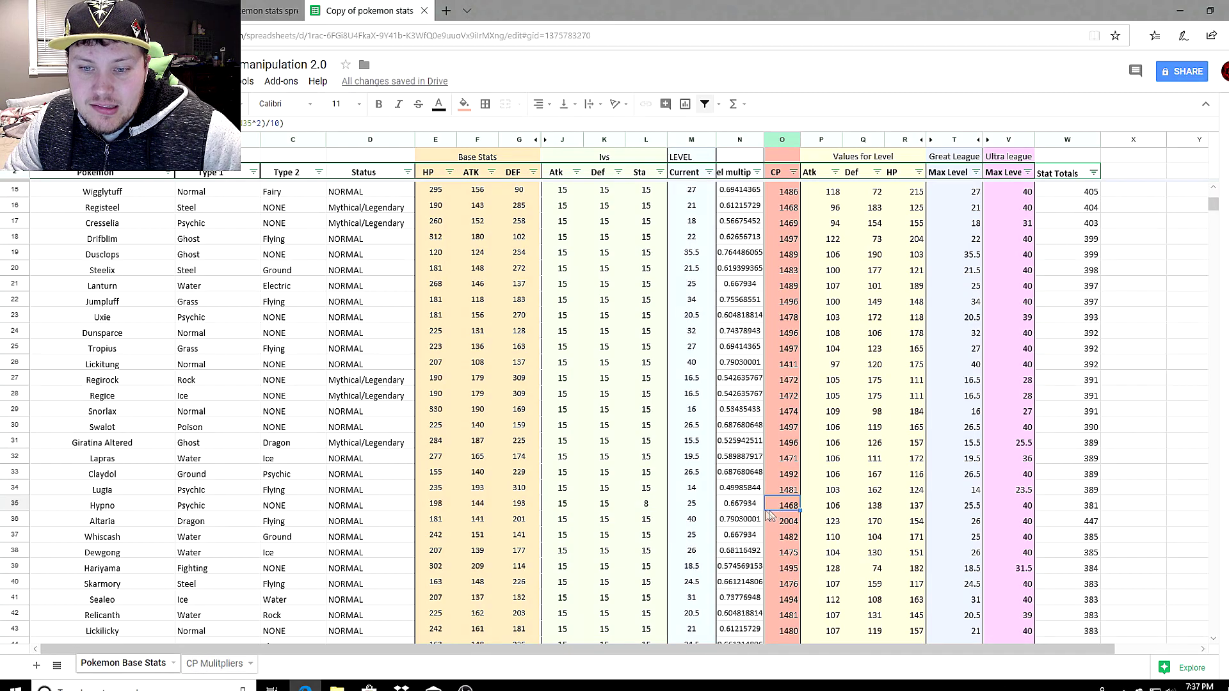
pyautogui.click(608, 507)
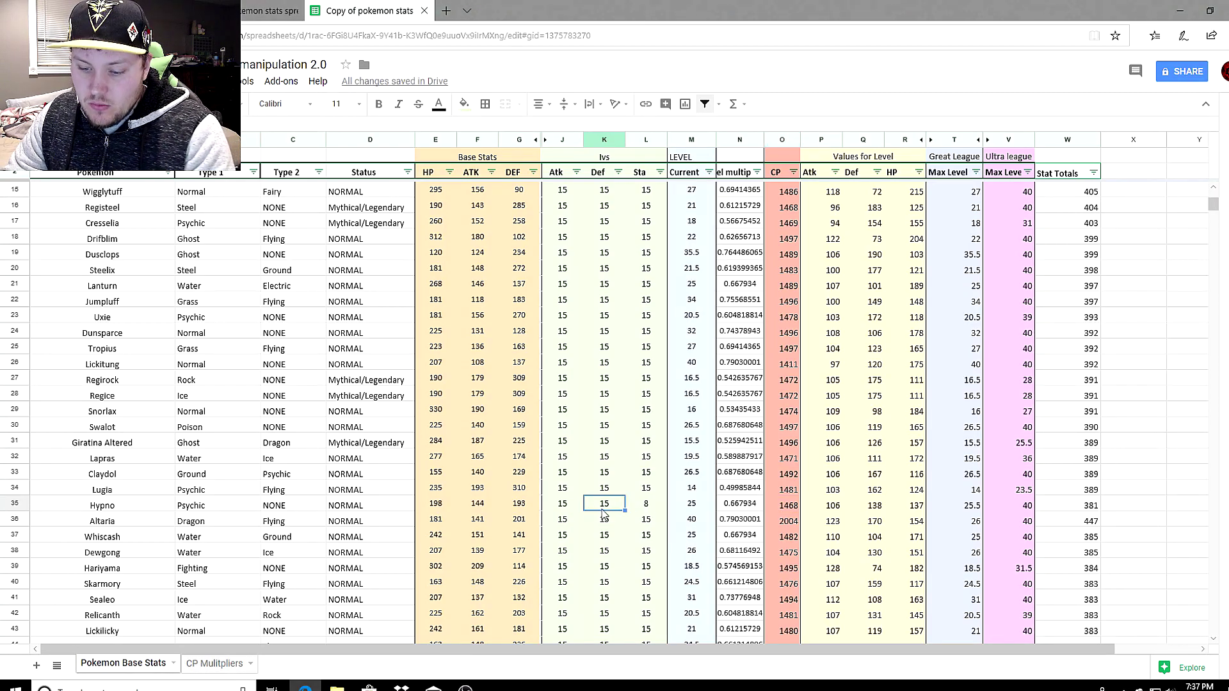
pyautogui.write('8')
pyautogui.press('Return')
pyautogui.click(778, 505)
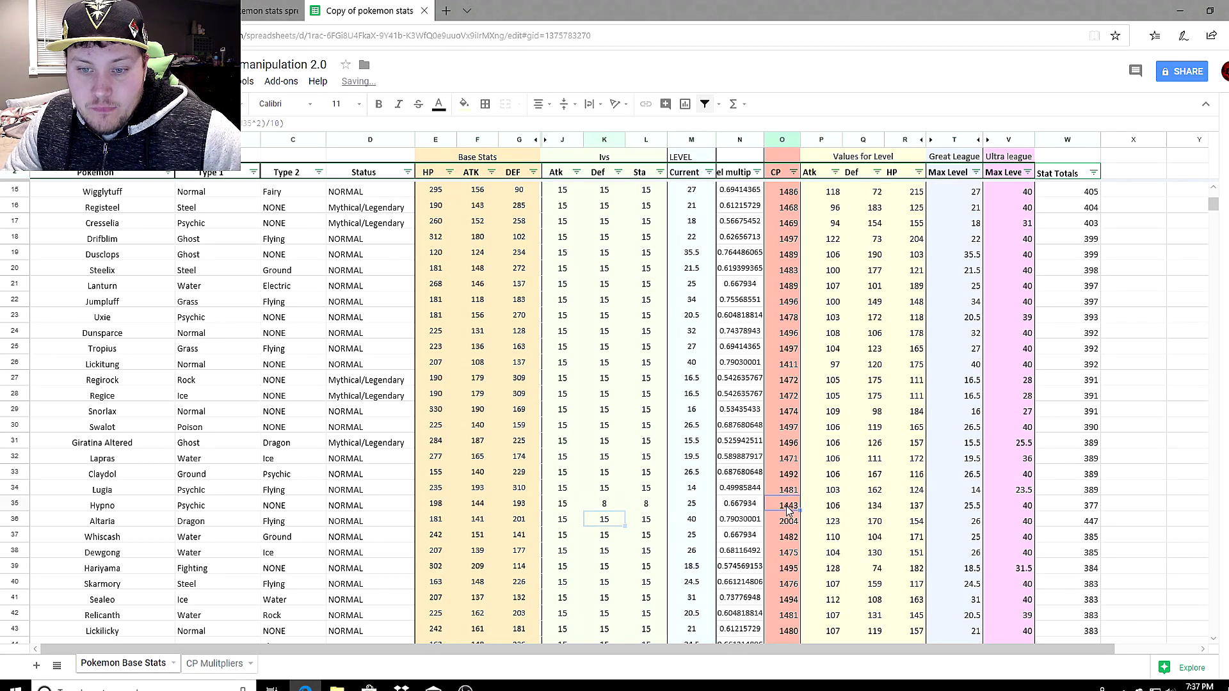
# Set Hypno's current level to 26 and its attack IV to 12, and check its CP
pyautogui.click(695, 505)
pyautogui.write('26')
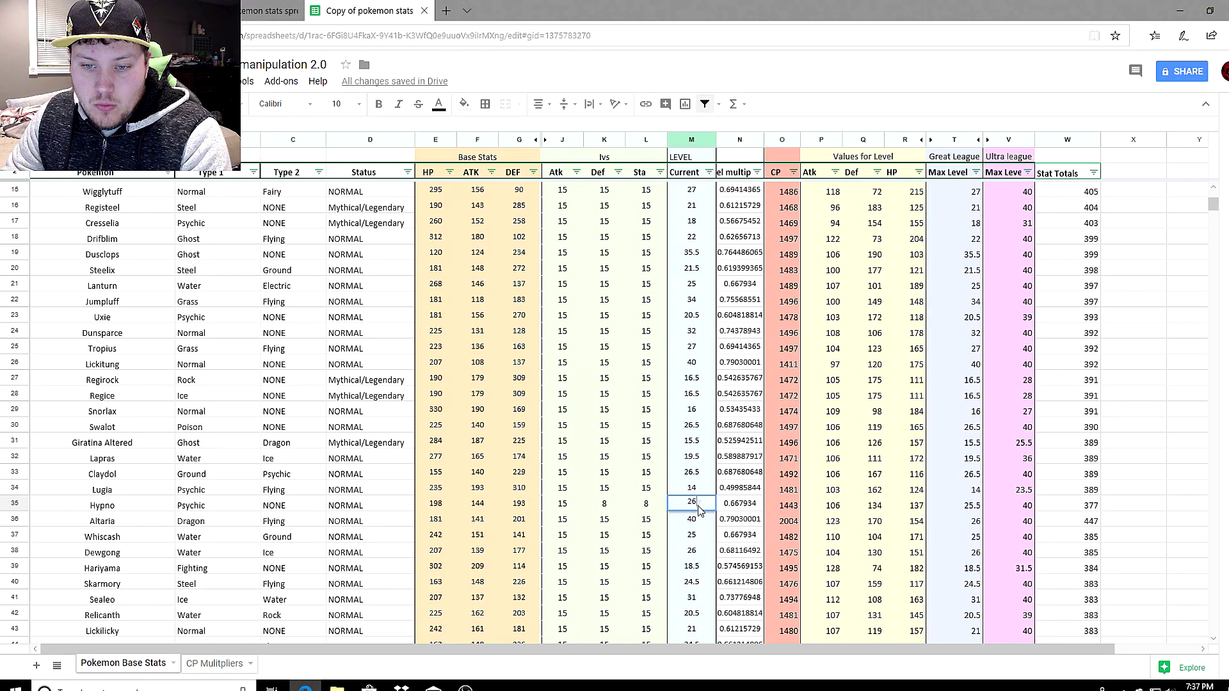
pyautogui.press('Return')
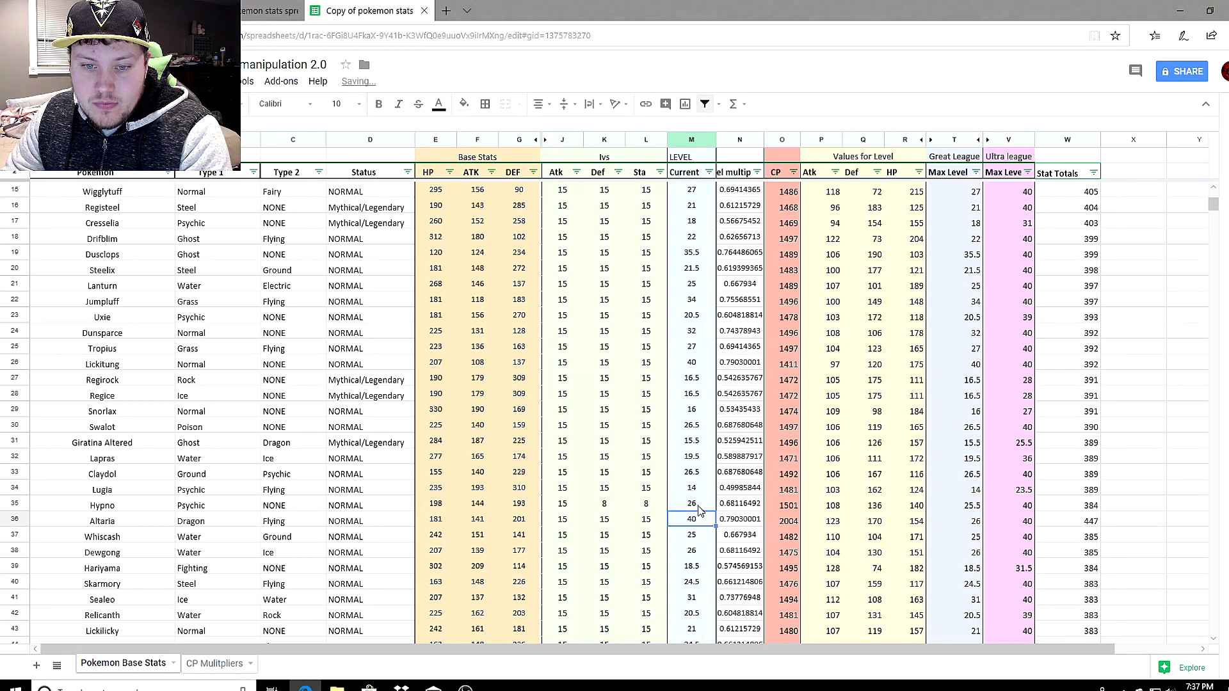
pyautogui.click(565, 505)
pyautogui.write('12')
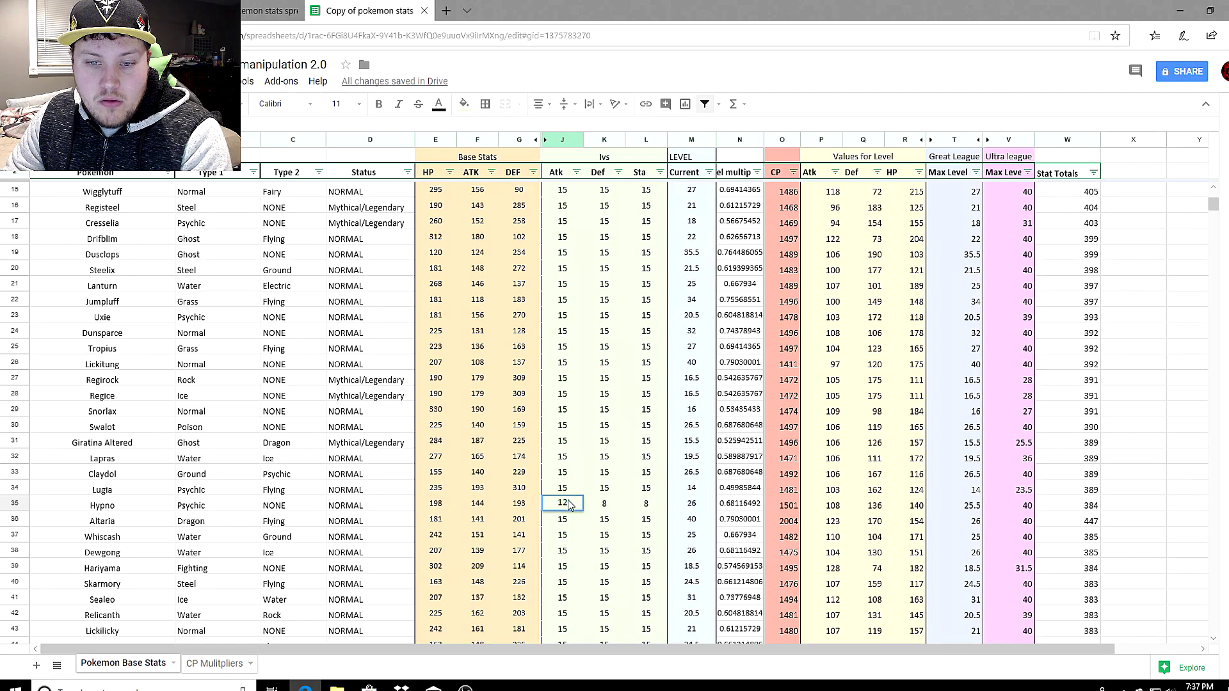
pyautogui.press('Return')
pyautogui.click(775, 507)
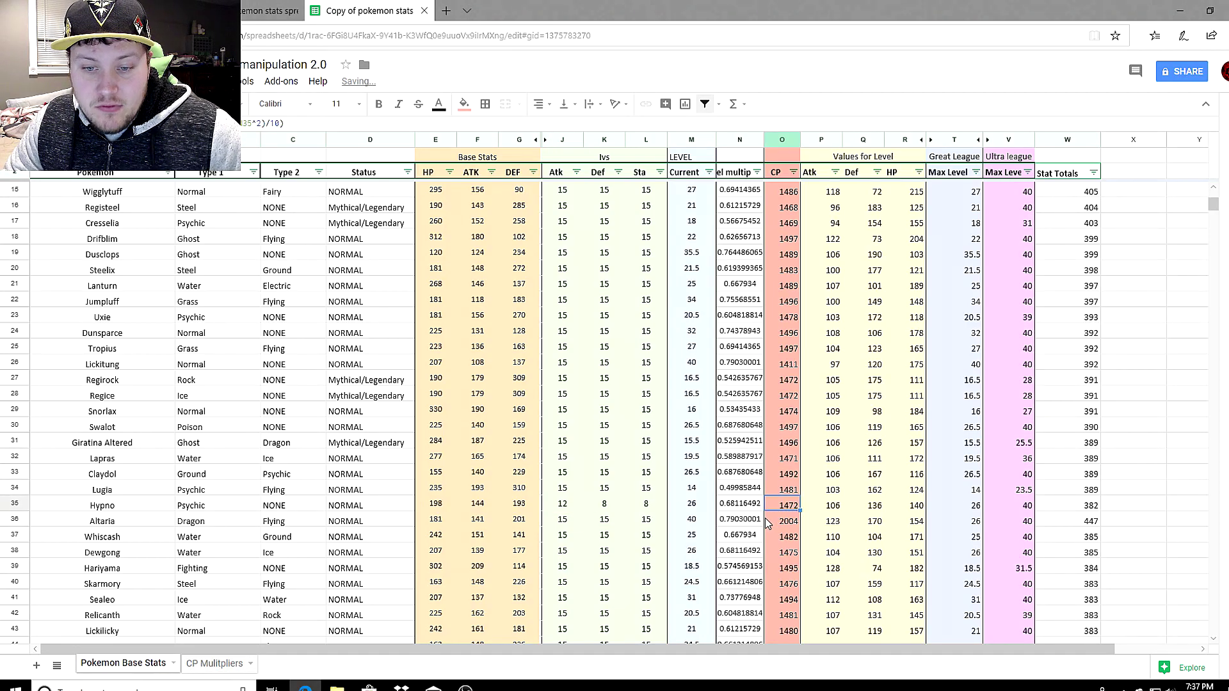
# Raise Hypno's current level to 27
pyautogui.click(707, 507)
pyautogui.write('27')
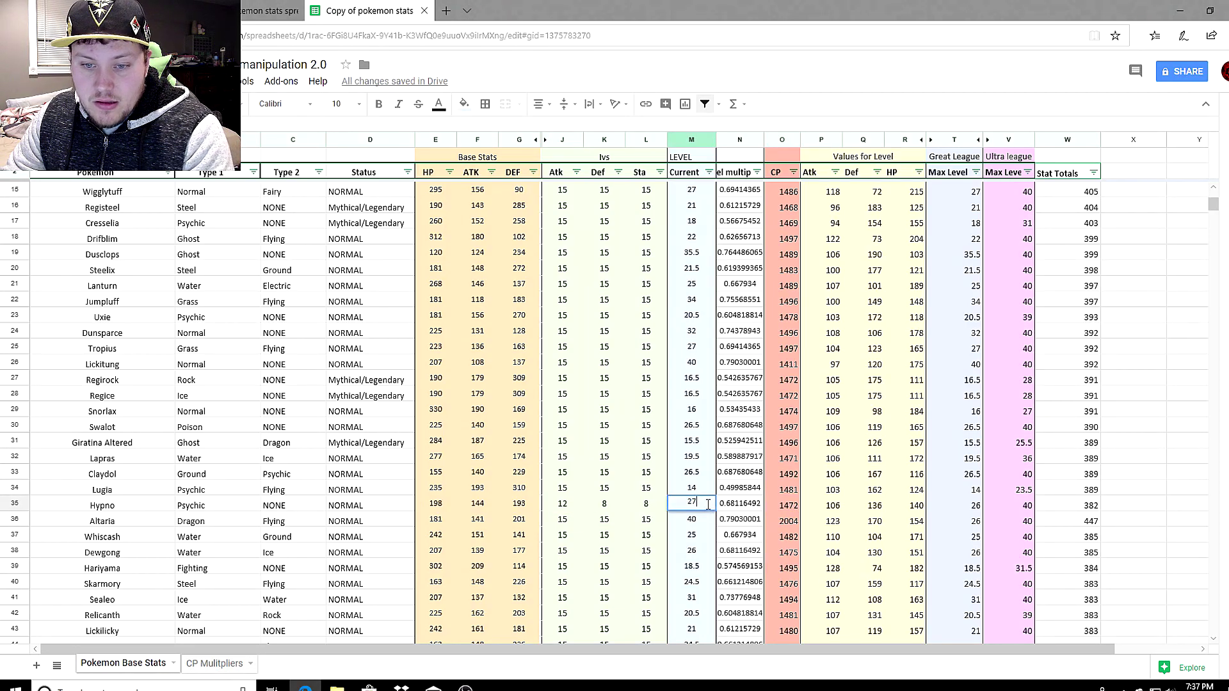
pyautogui.press('Return')
# Set Hypno's attack, defense and stamina IVs to 1 each
pyautogui.click(563, 506)
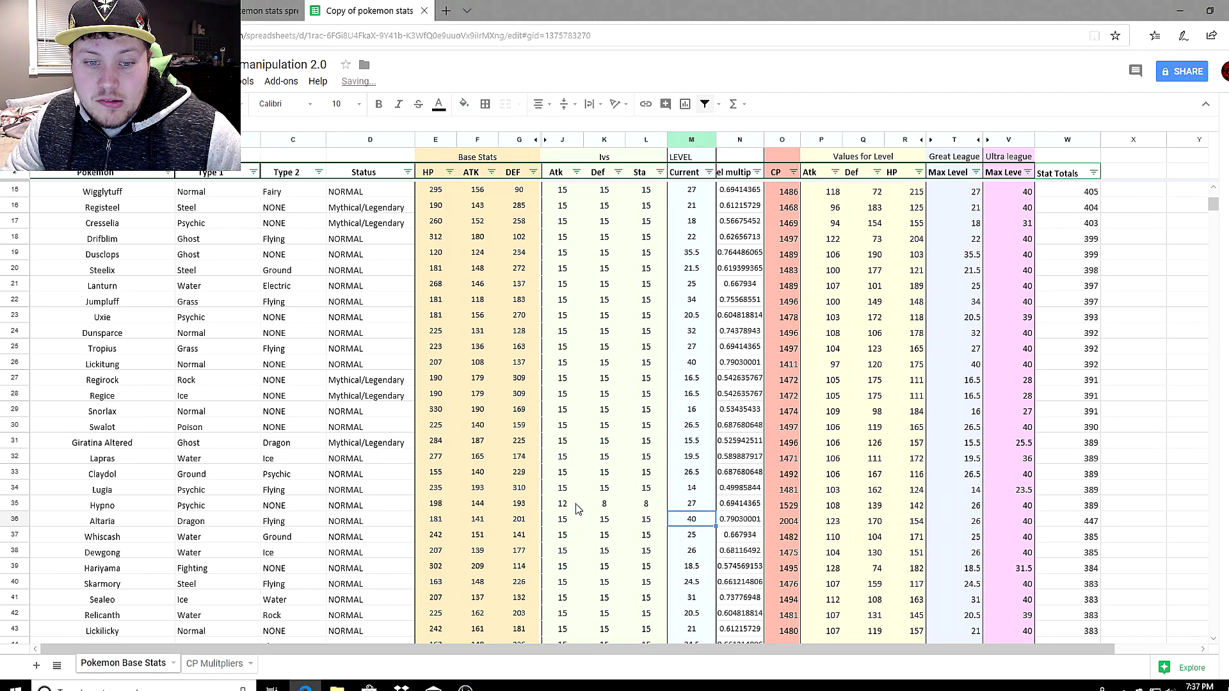
pyautogui.write('1')
pyautogui.click(603, 505)
pyautogui.write('1')
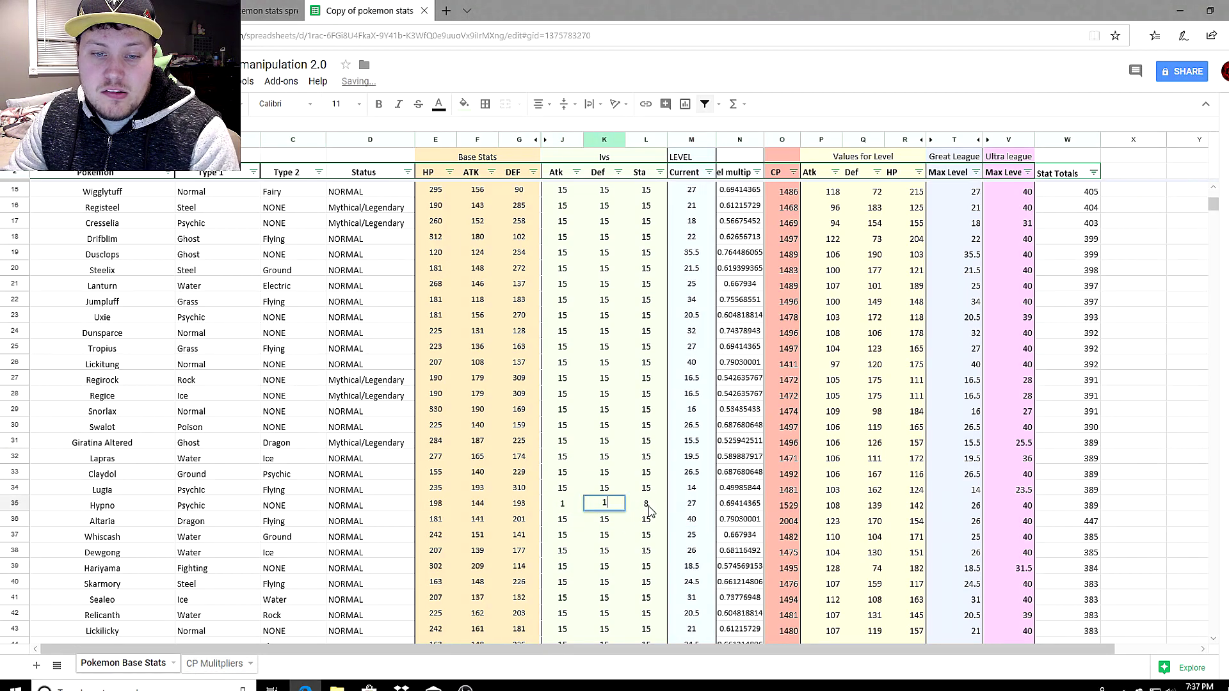
pyautogui.click(647, 506)
pyautogui.write('1')
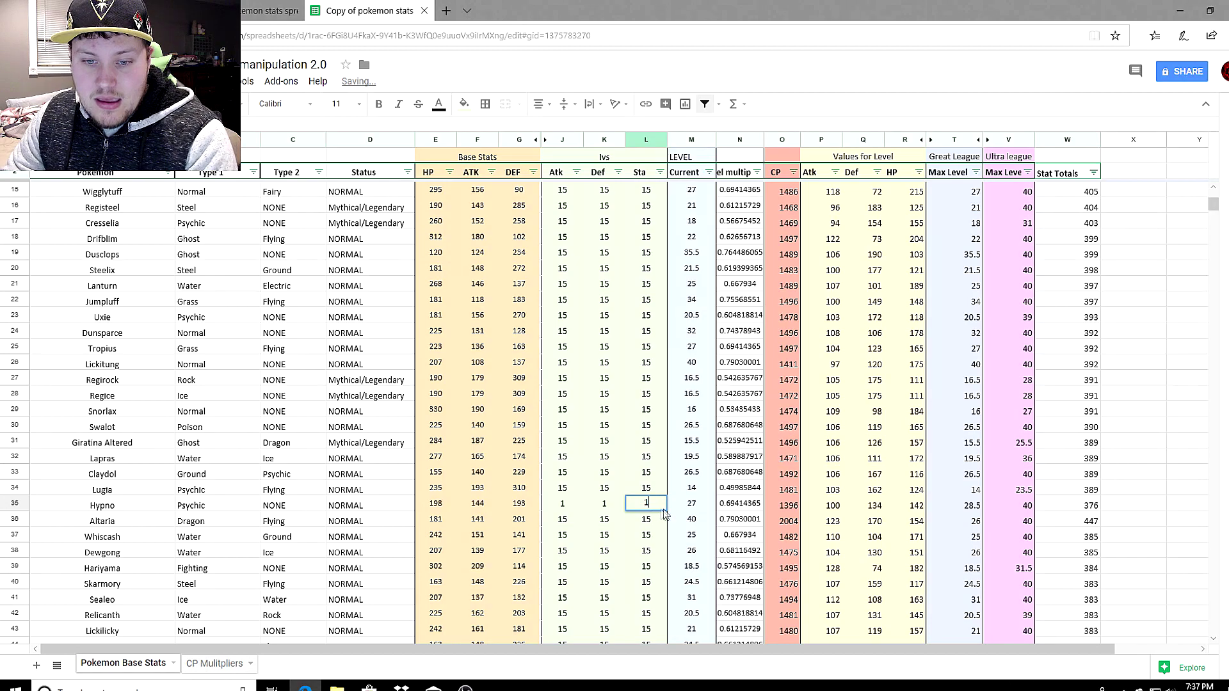
pyautogui.press('Return')
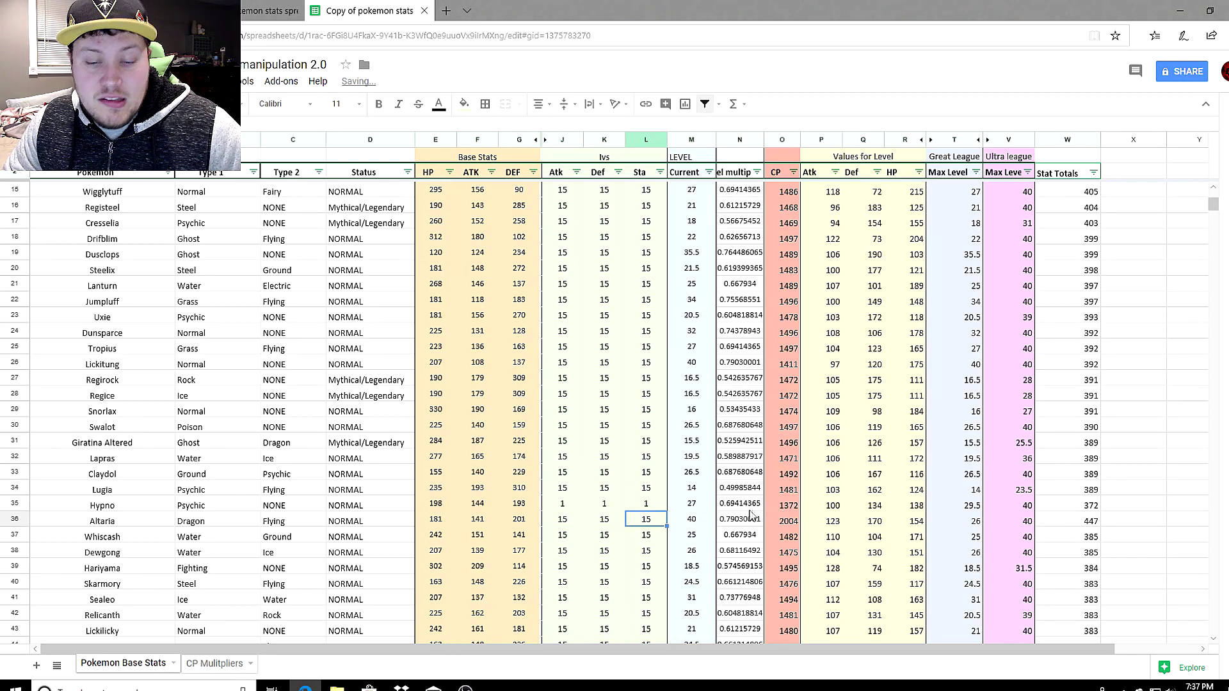
# Set Hypno's current level to 30 and check its CP
pyautogui.click(702, 521)
pyautogui.press('Up')
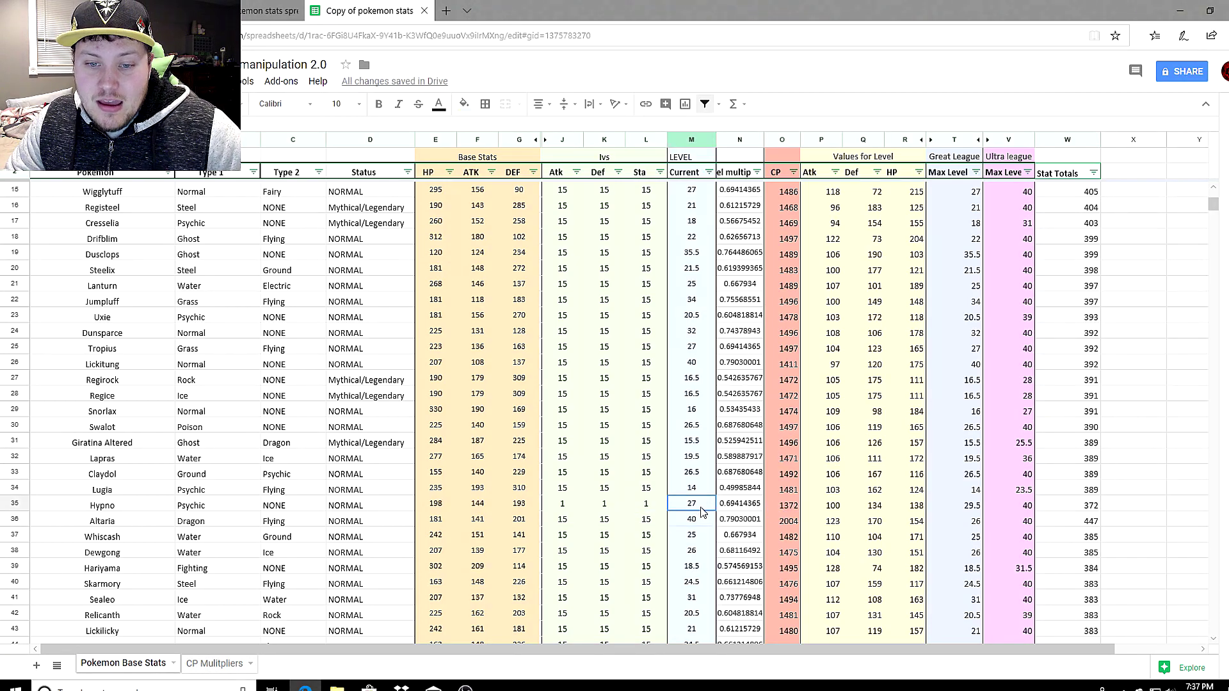
pyautogui.write('30')
pyautogui.press('Return')
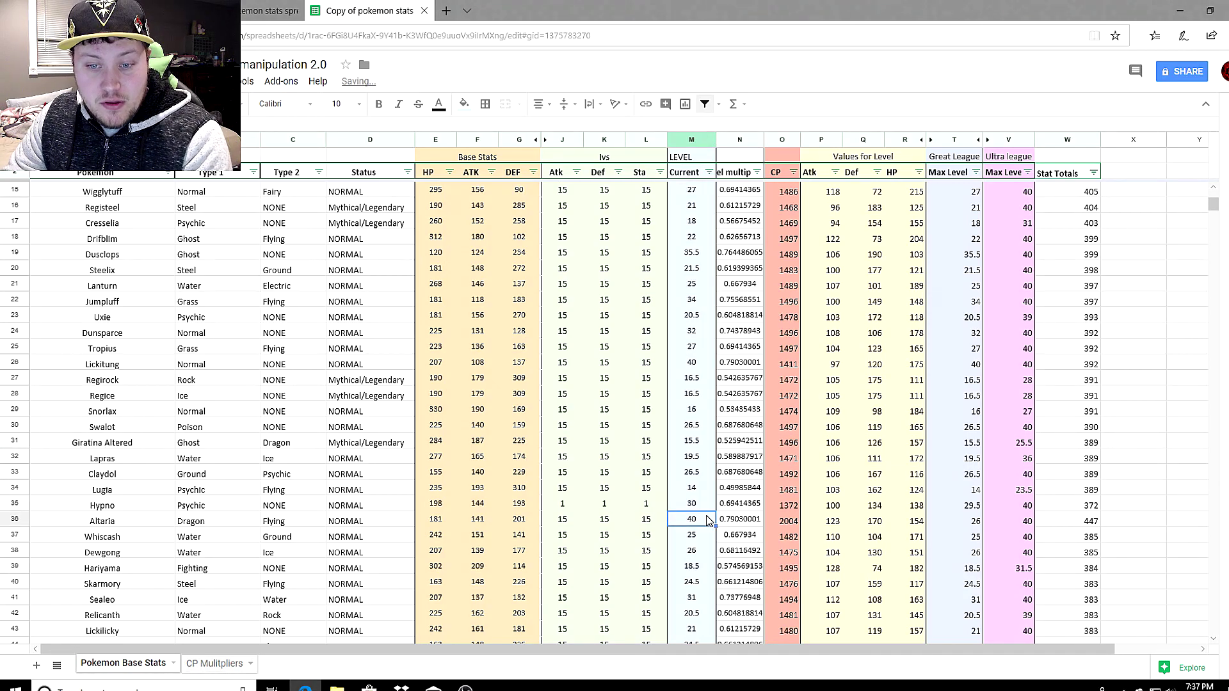
pyautogui.press('Up')
pyautogui.click(789, 520)
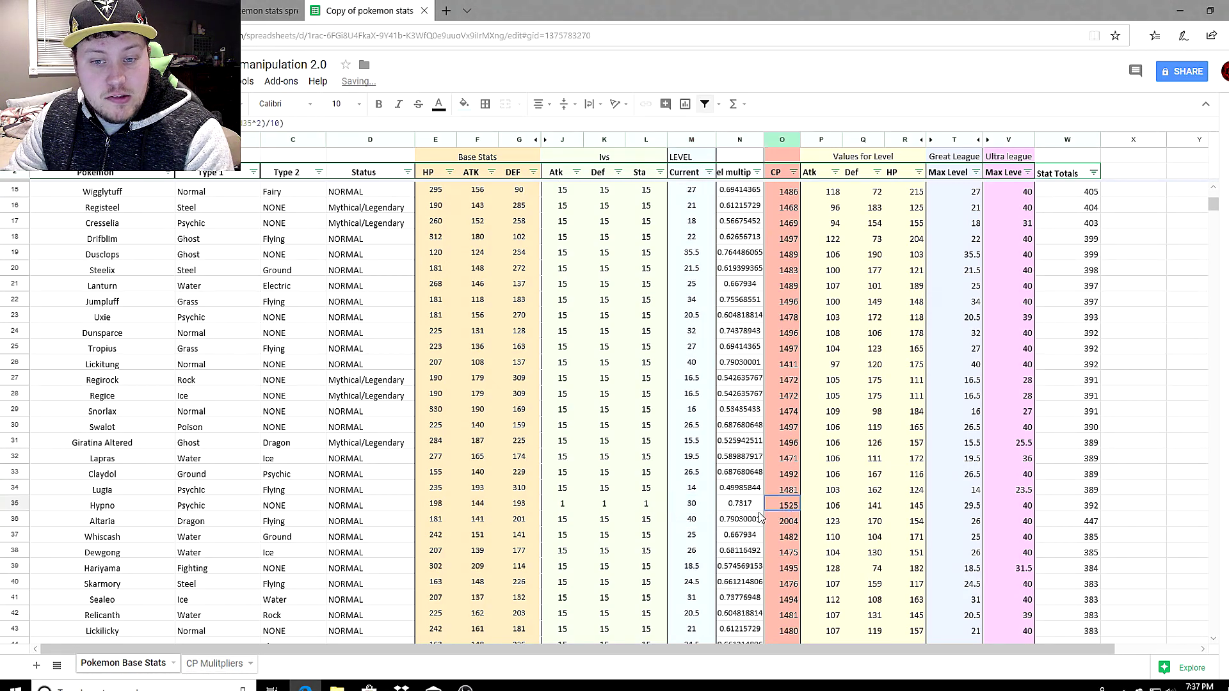
# Set Hypno's current level to 29 and review it against the IVs of 1
pyautogui.click(701, 505)
pyautogui.write('29')
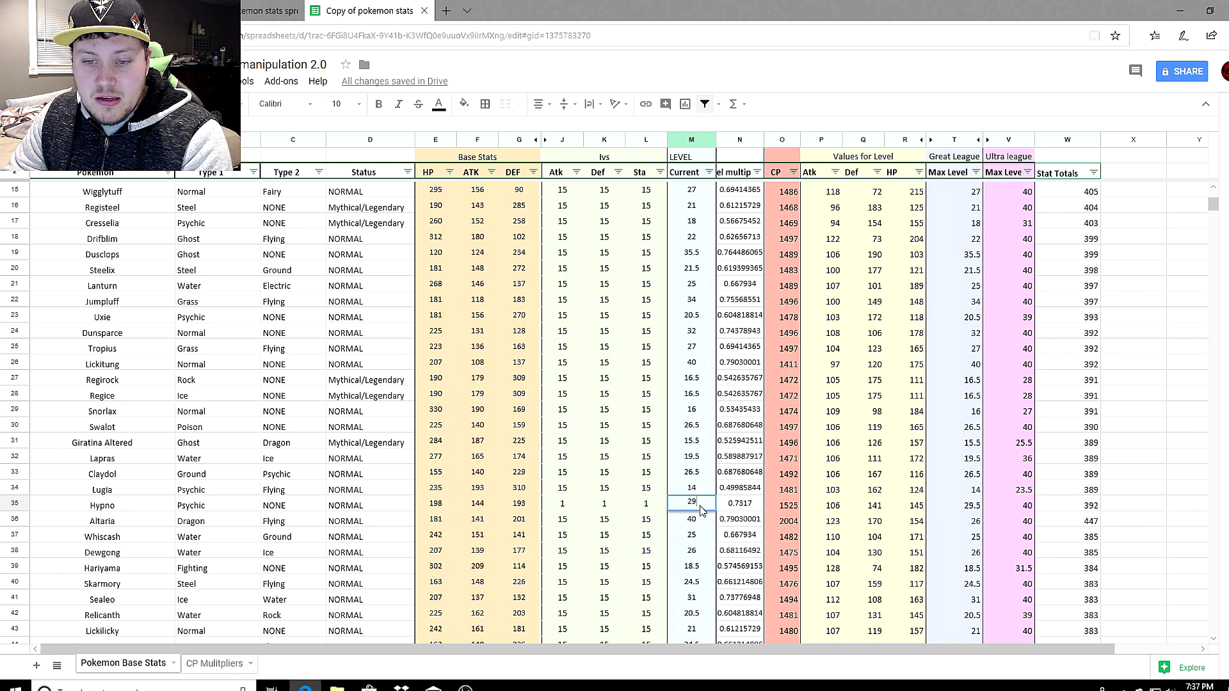
pyautogui.press('Return')
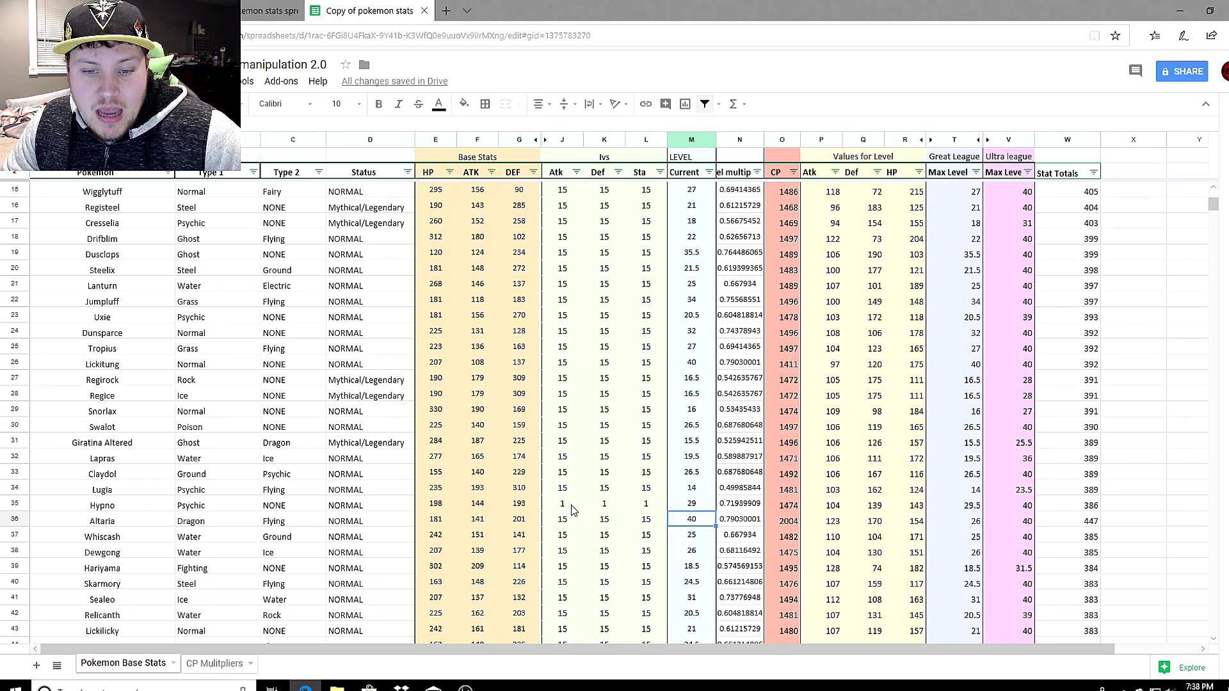
pyautogui.click(702, 507)
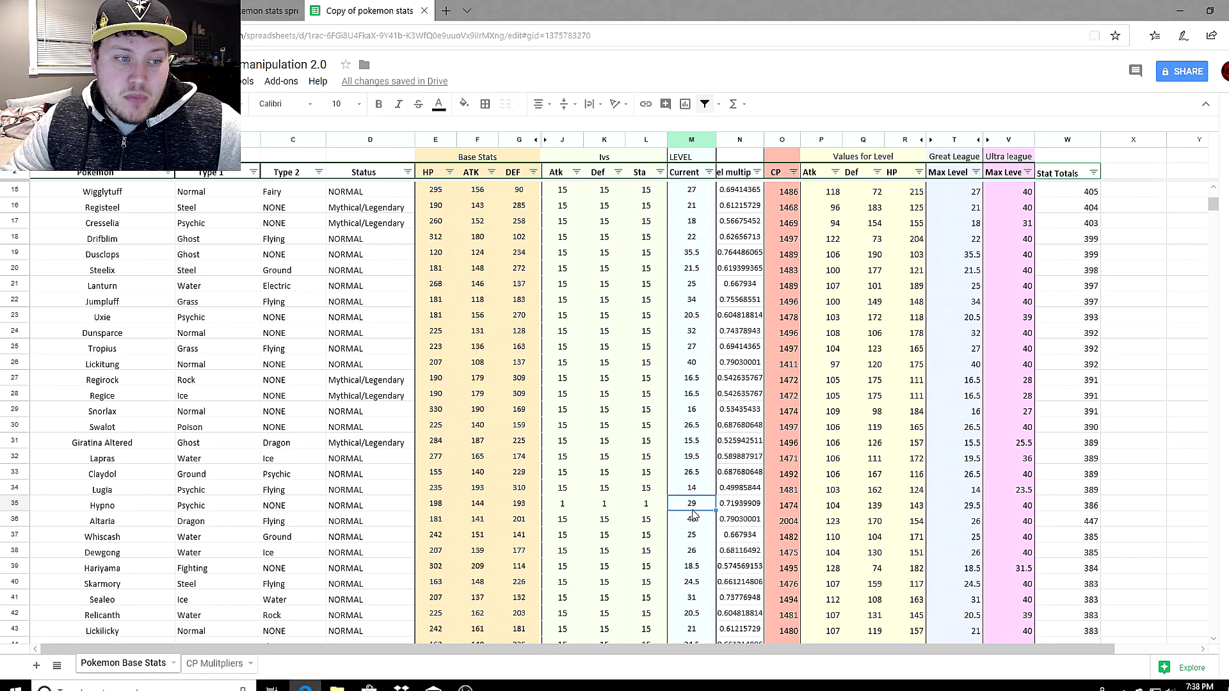
# Find Mismagius further down the list and review its IVs, current level and CP
pyautogui.scroll(-3, 163, 476)
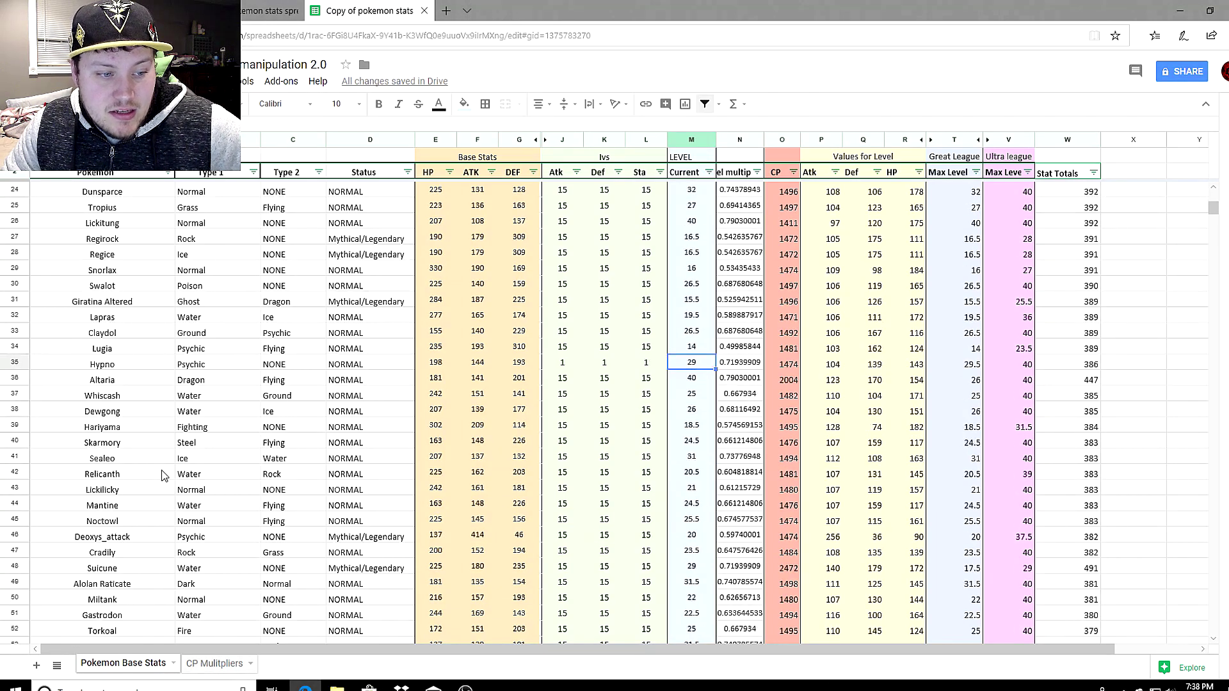
pyautogui.scroll(-5, 163, 476)
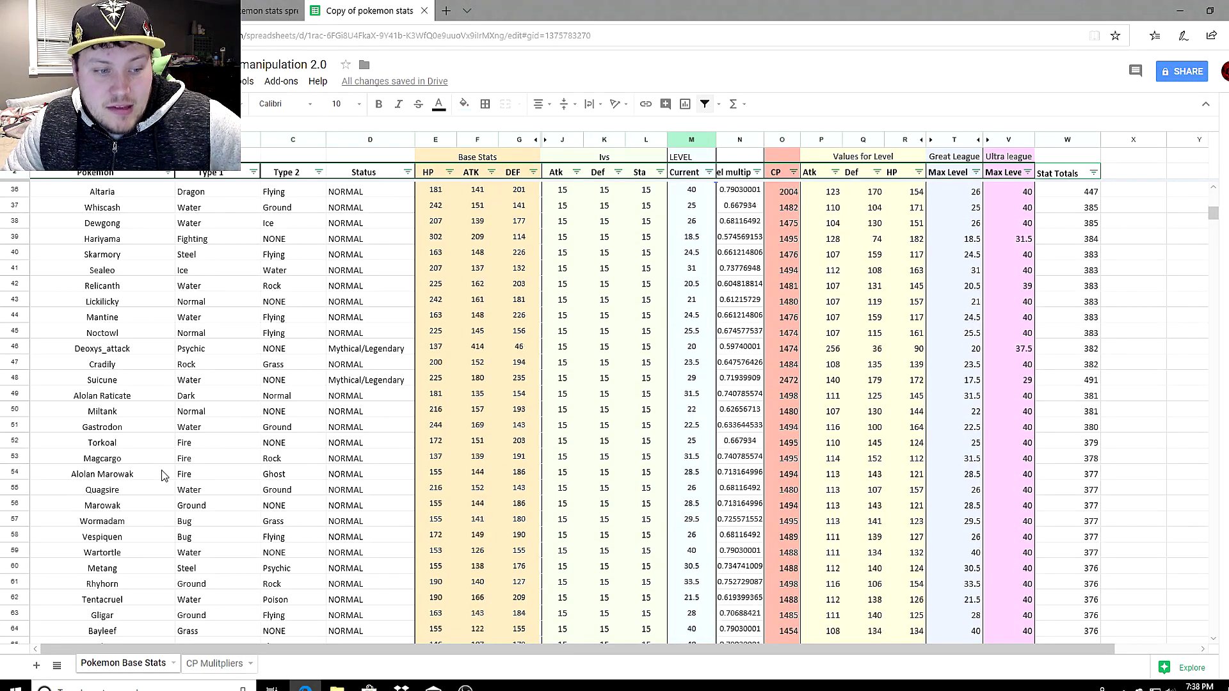
pyautogui.scroll(-1, 163, 475)
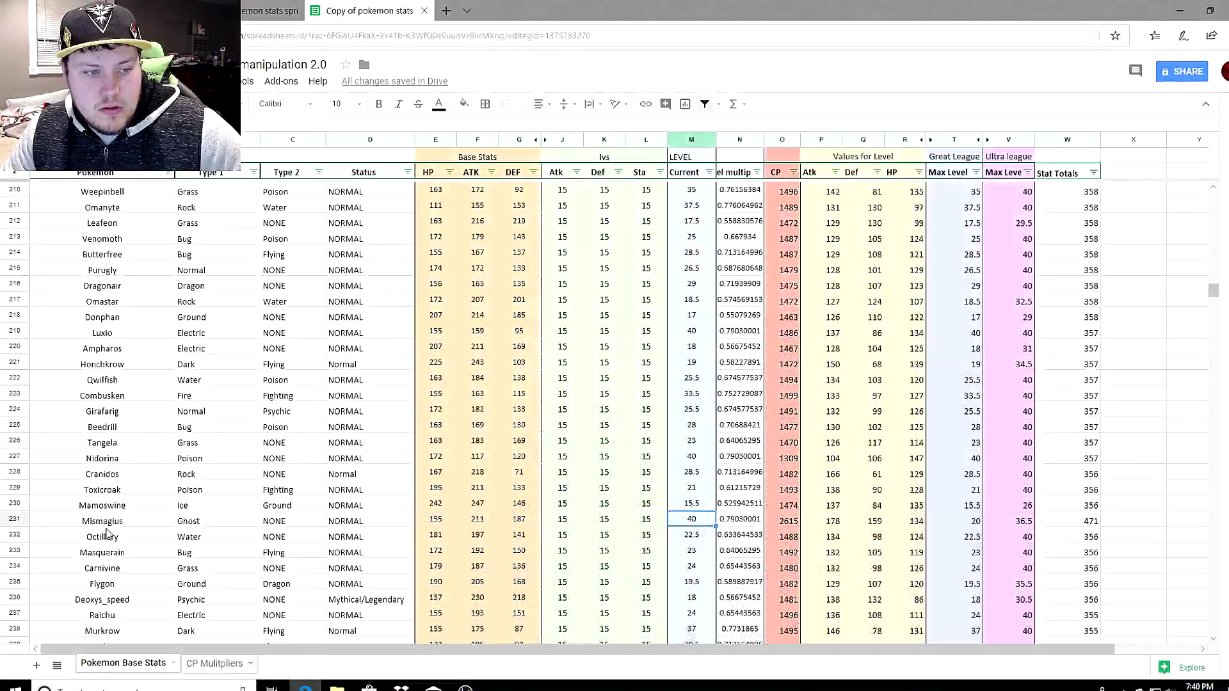
pyautogui.click(106, 523)
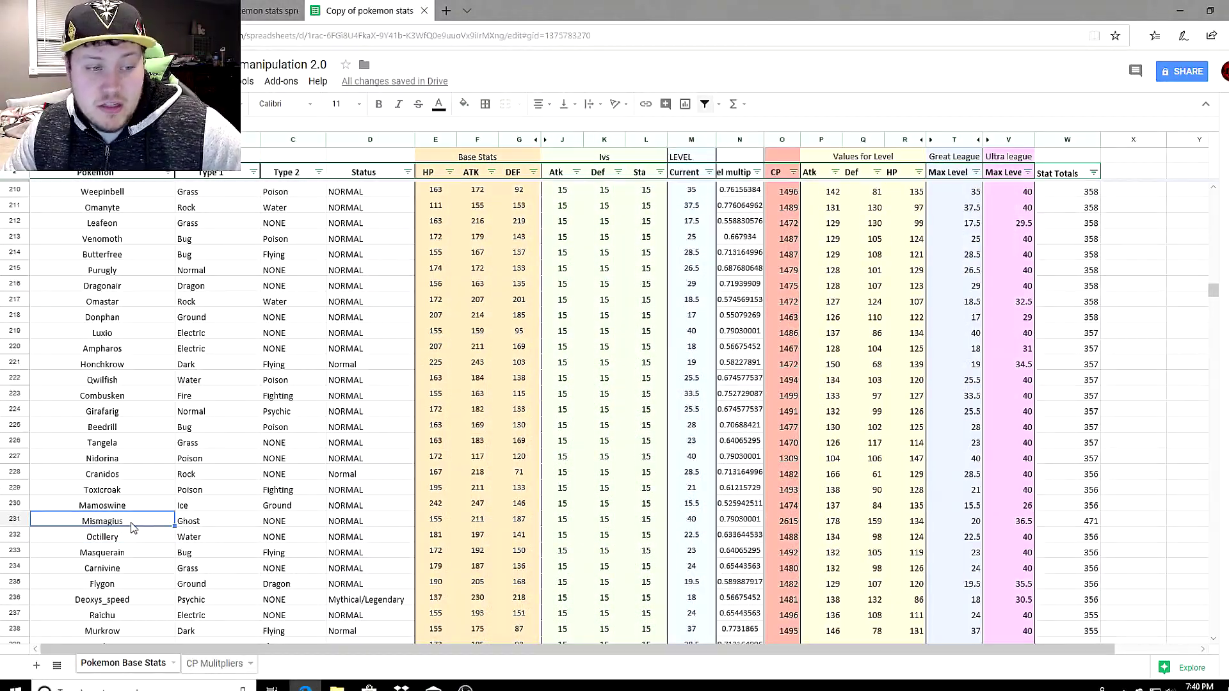
pyautogui.click(579, 526)
pyautogui.click(617, 525)
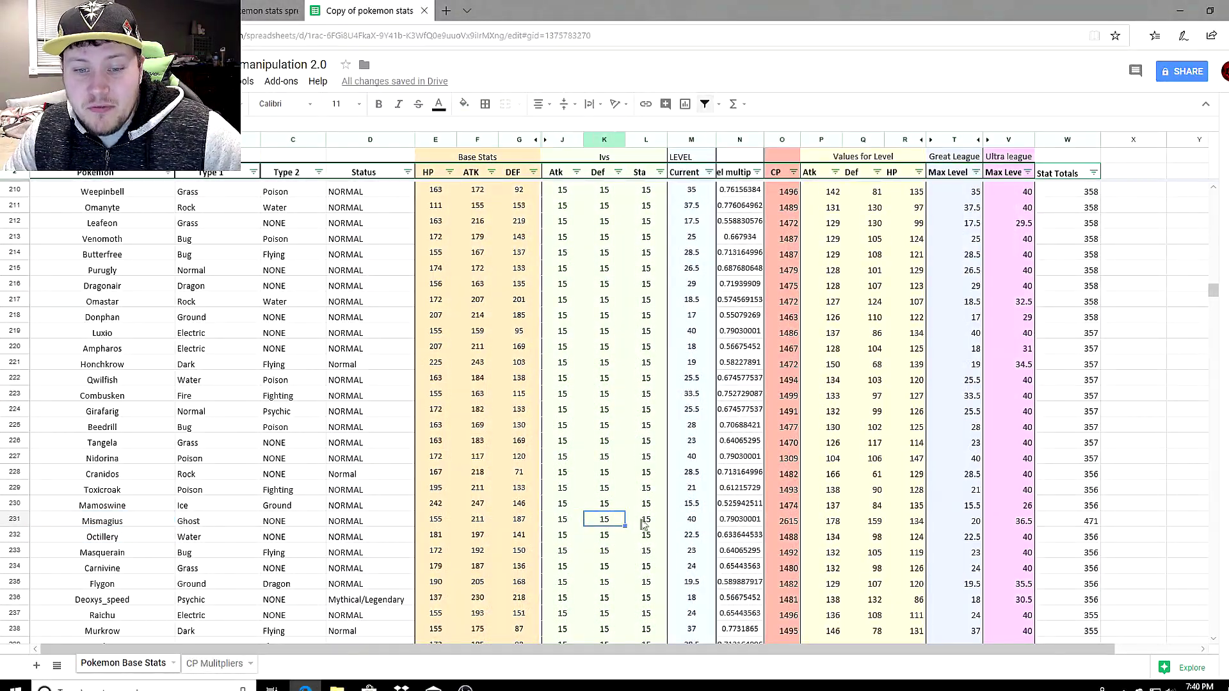
pyautogui.click(643, 525)
pyautogui.click(714, 523)
pyautogui.click(787, 528)
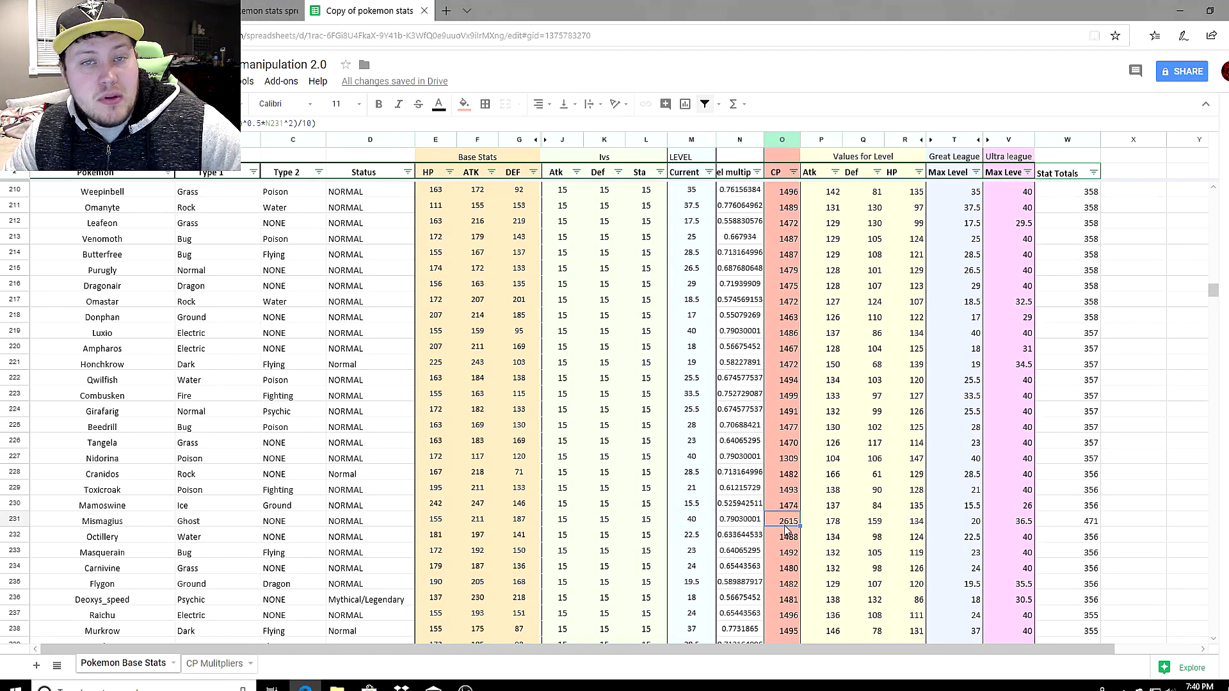
# Try current levels of 38 and 37 for Mismagius, comparing the CP at each
pyautogui.click(691, 521)
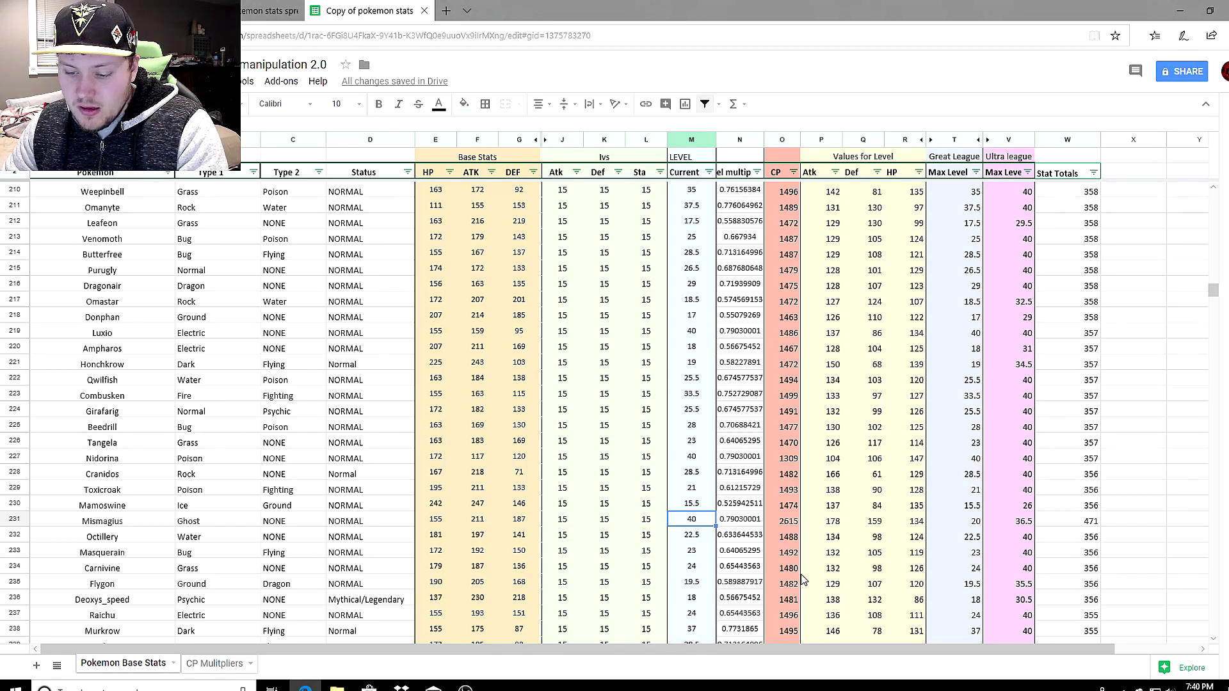
pyautogui.write('38')
pyautogui.press('Return')
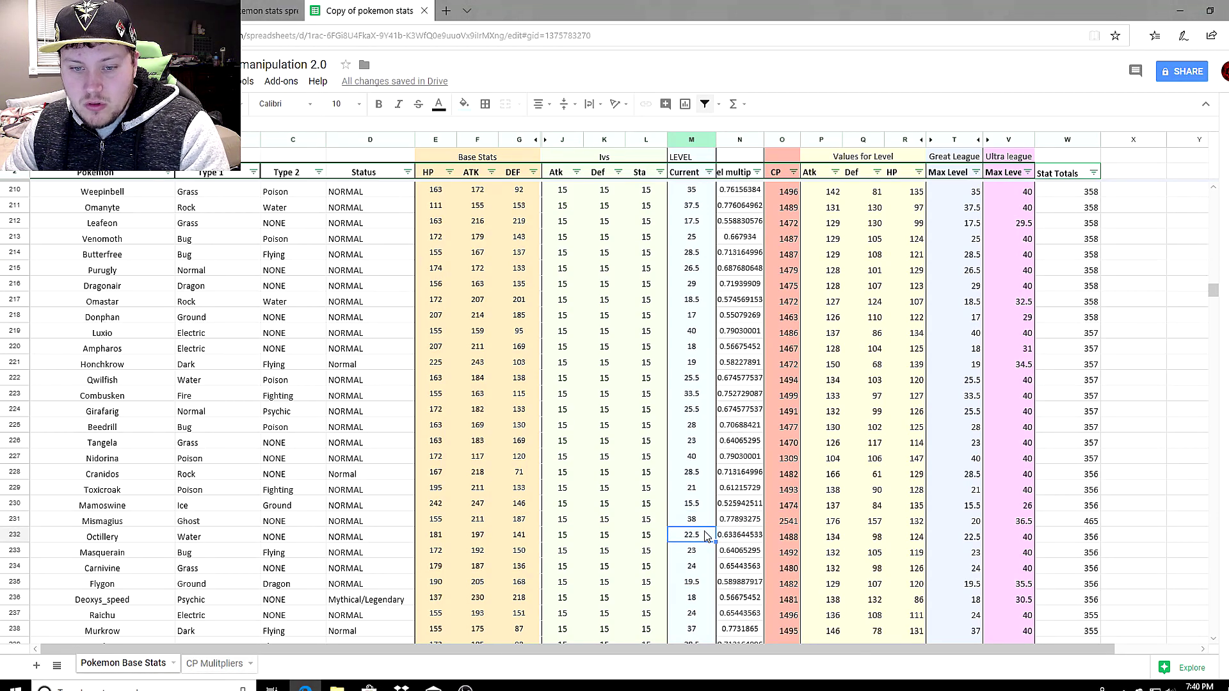
pyautogui.click(704, 516)
pyautogui.write('37')
pyautogui.press('Return')
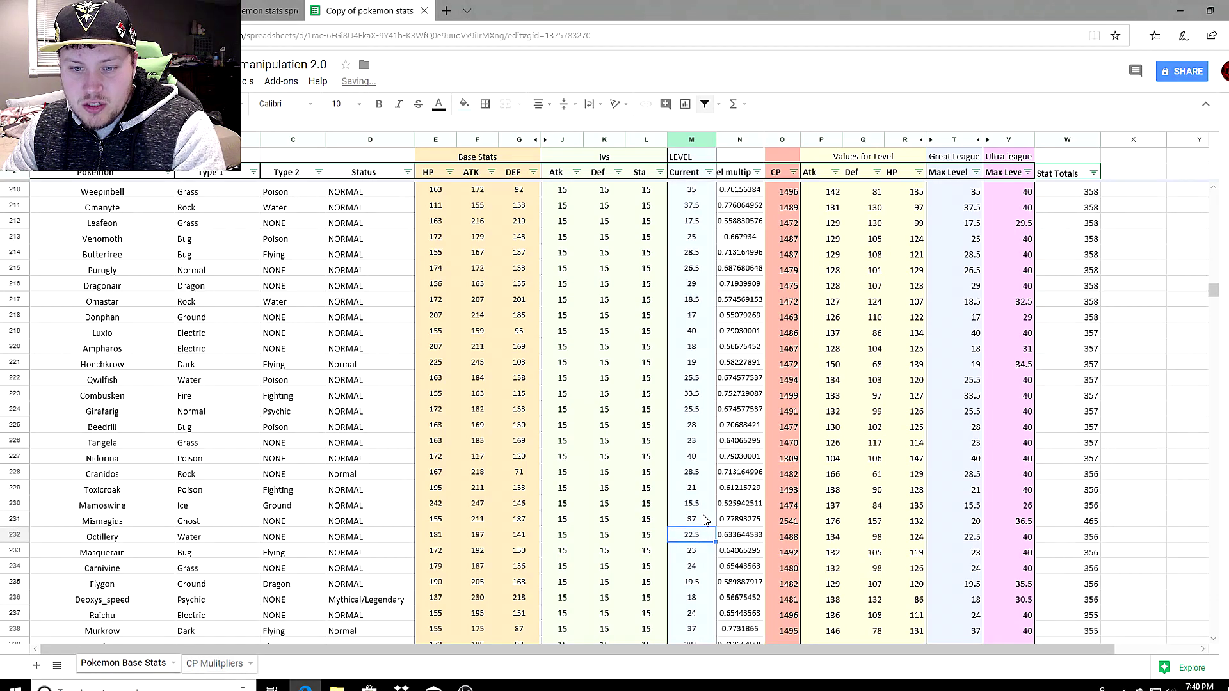
pyautogui.click(689, 521)
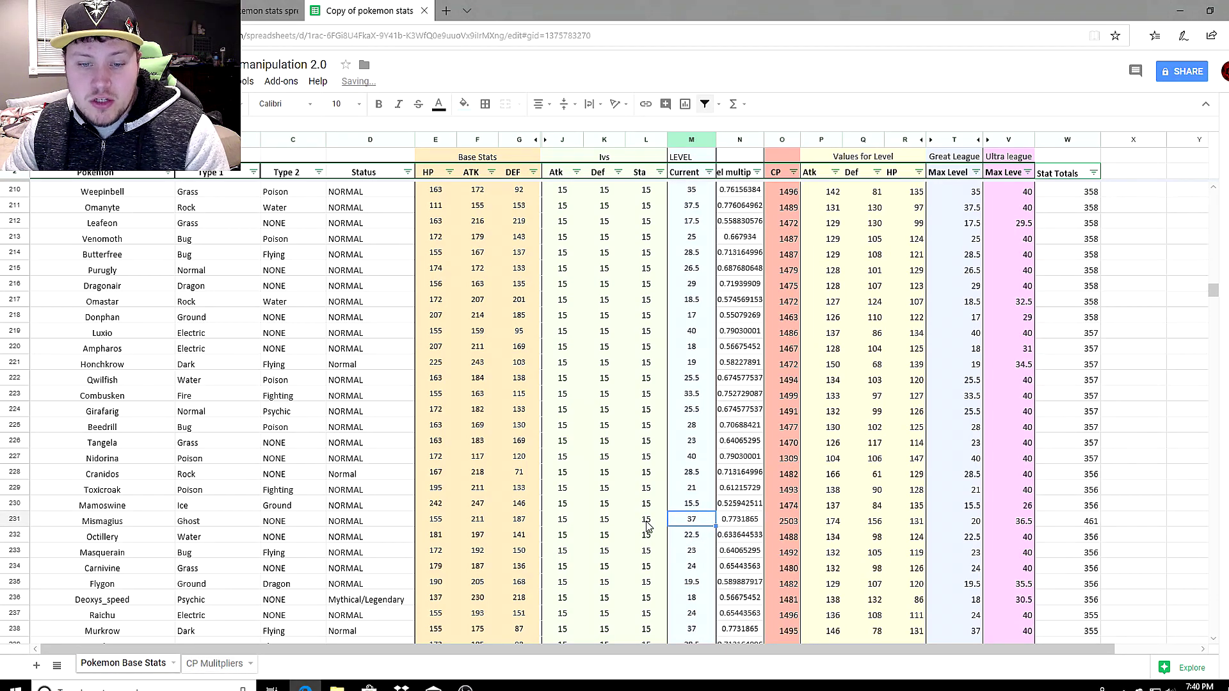
# Set Mismagius's attack IV to 10
pyautogui.click(568, 523)
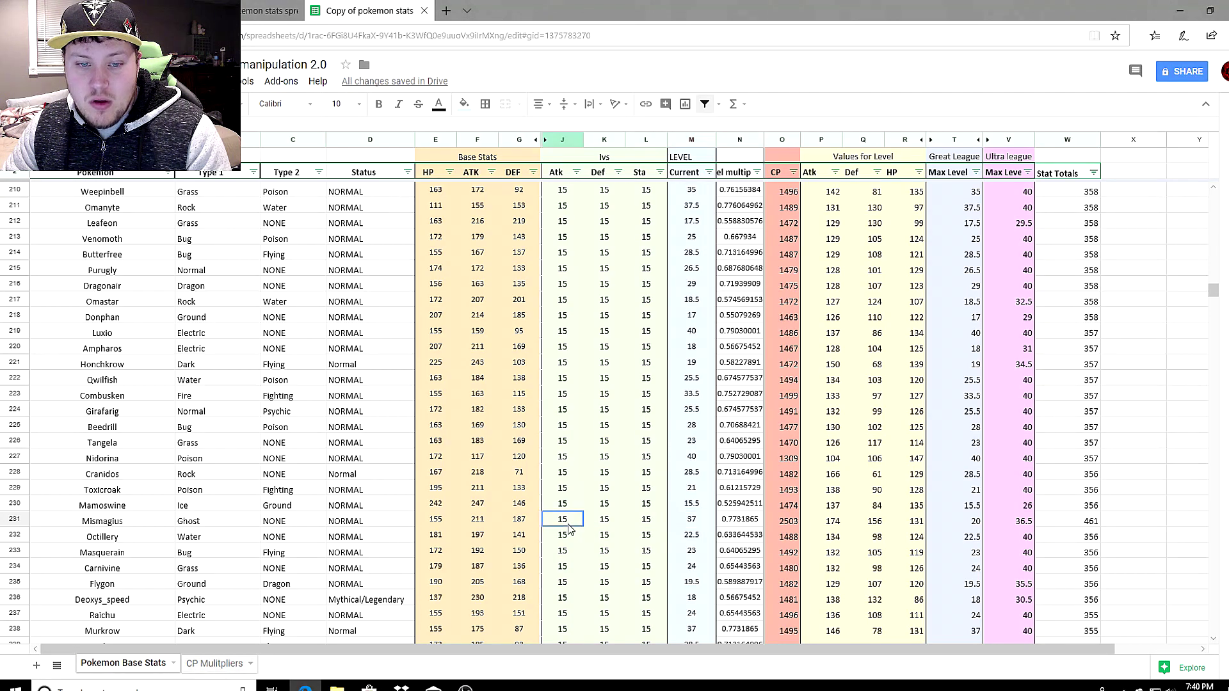
pyautogui.write('10')
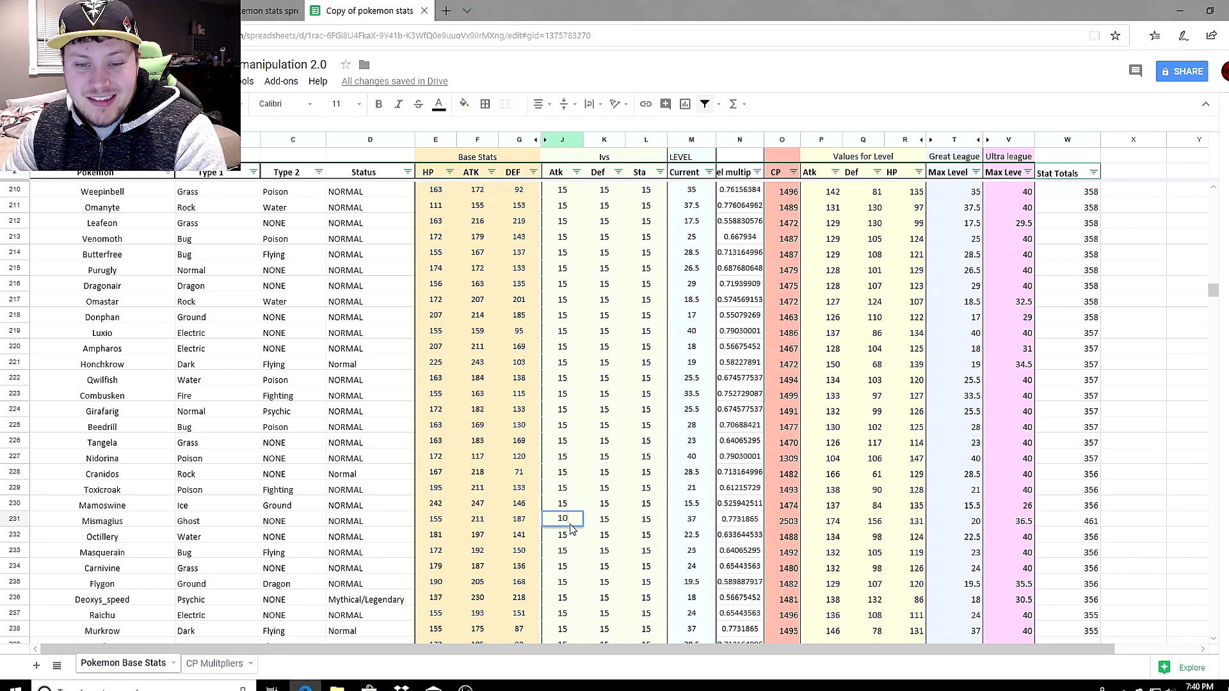
pyautogui.press('Return')
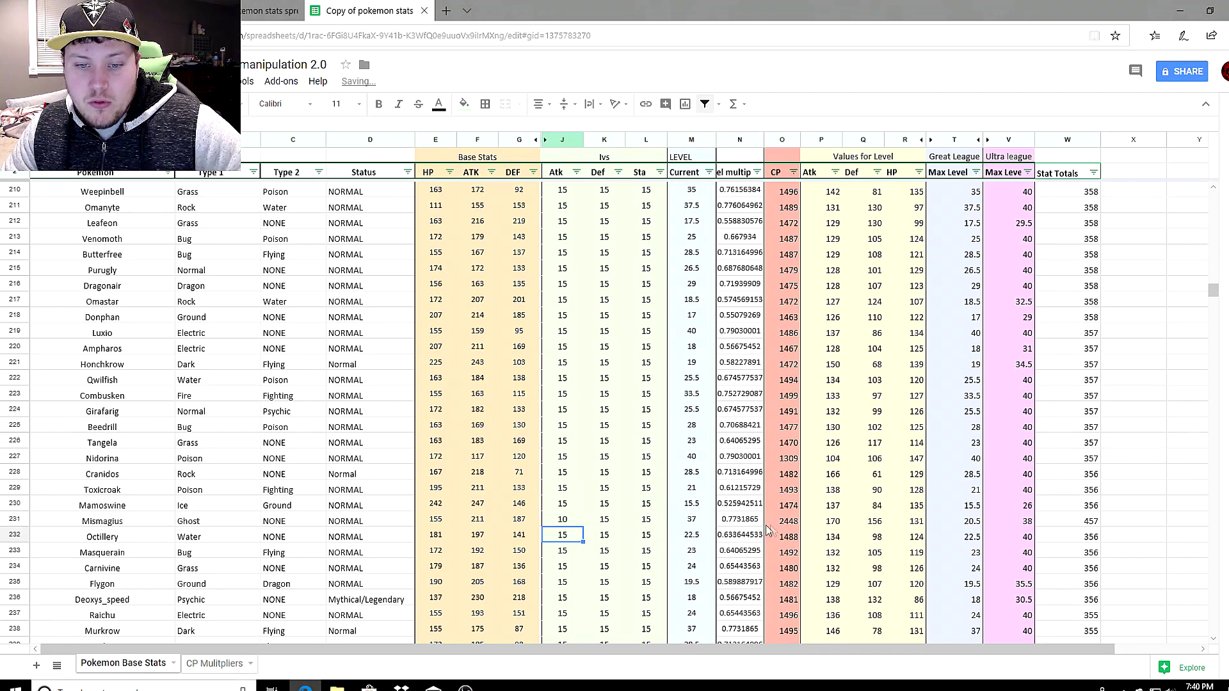
# Set Mismagius's current level to 38 and review its level-adjusted Atk and Def values
pyautogui.click(708, 523)
pyautogui.write('38')
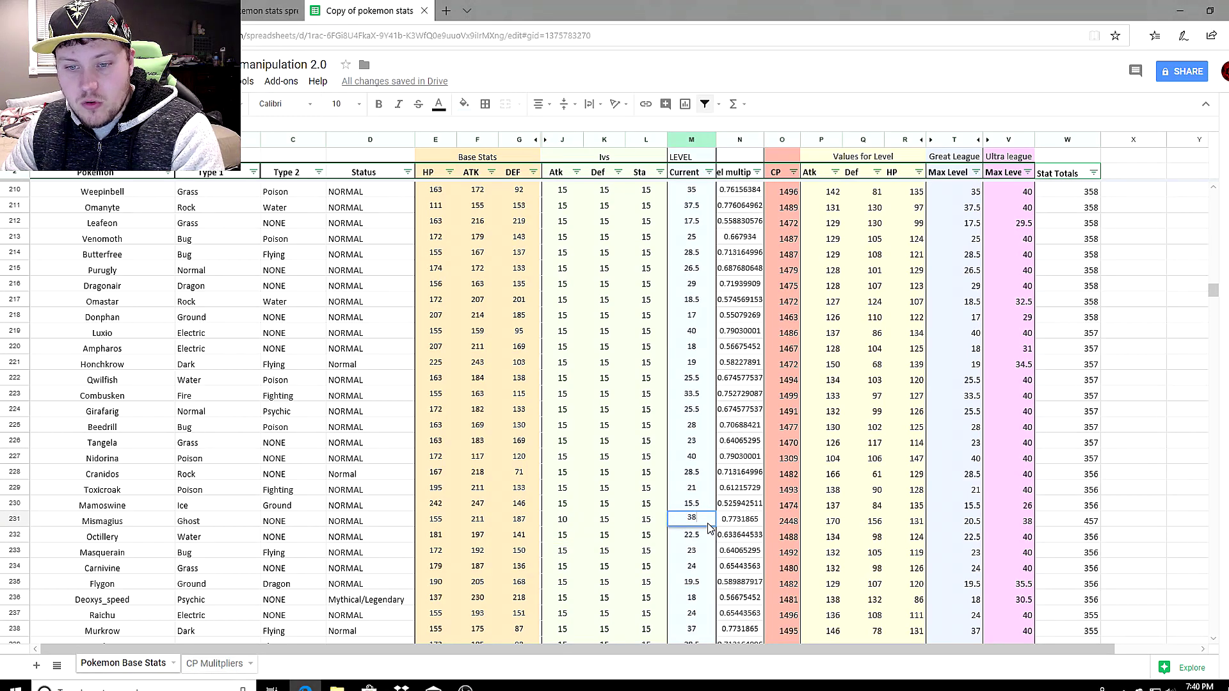
pyautogui.press('Return')
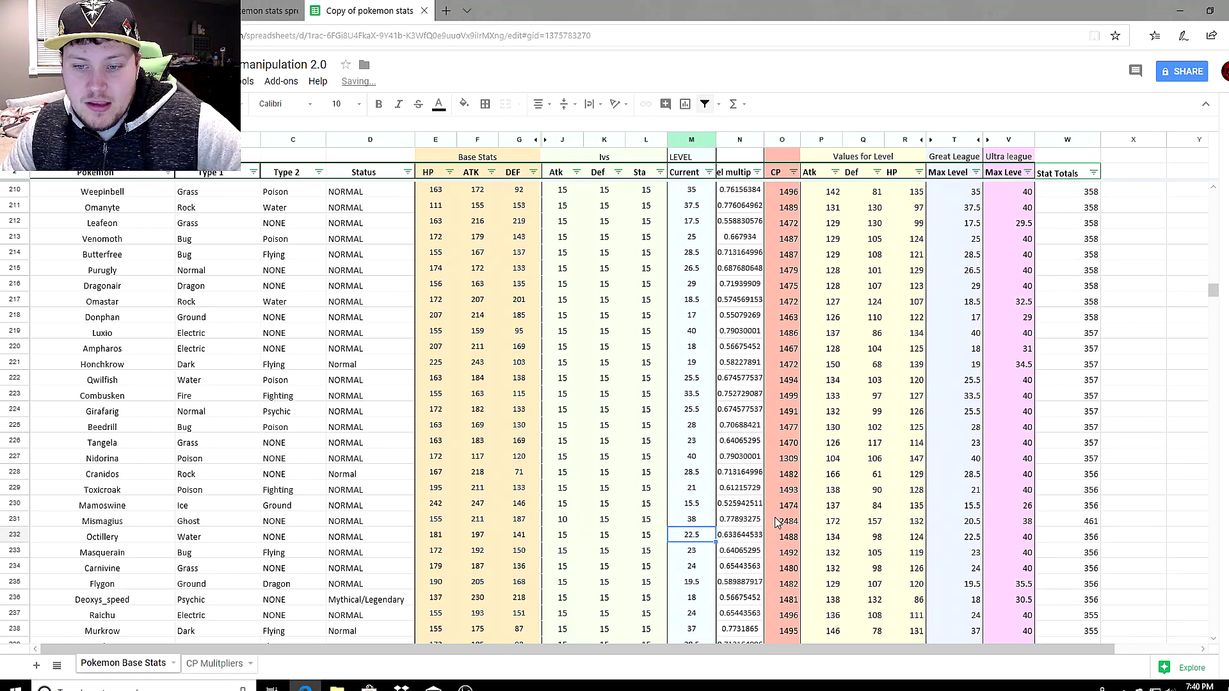
pyautogui.click(835, 522)
pyautogui.click(873, 524)
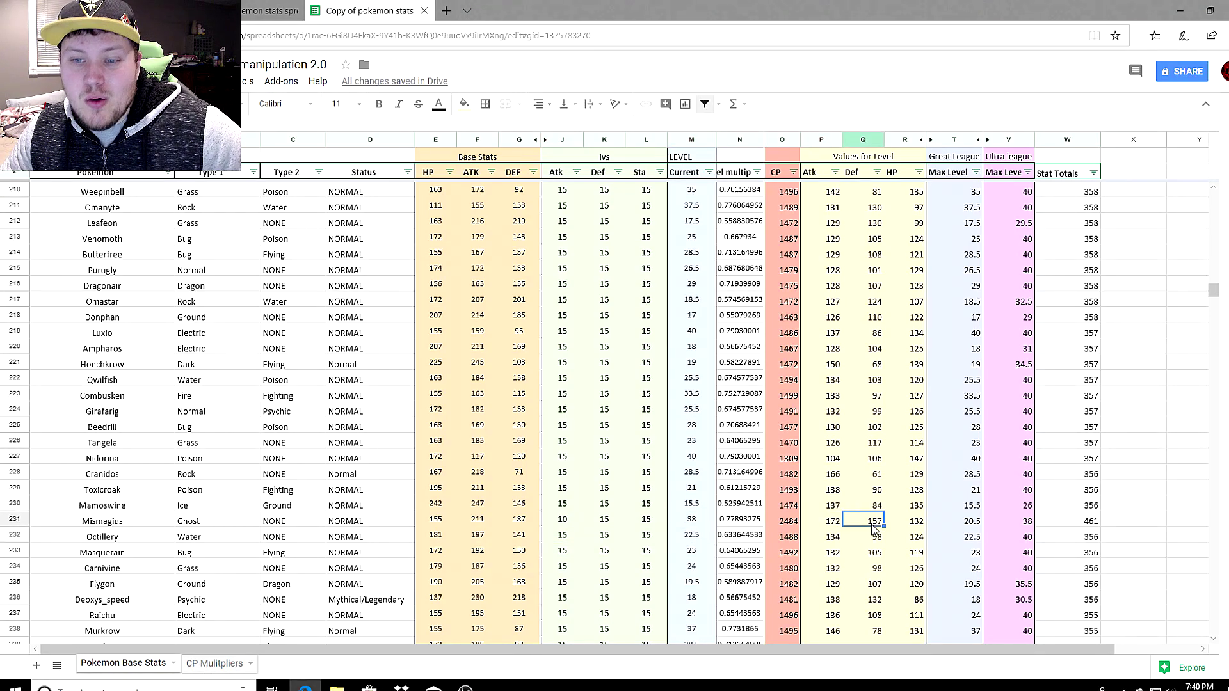
# Check Mismagius's level-adjusted HP, and find Gengar further down the list to review its CP and level-adjusted Atk, Def and HP
pyautogui.click(914, 526)
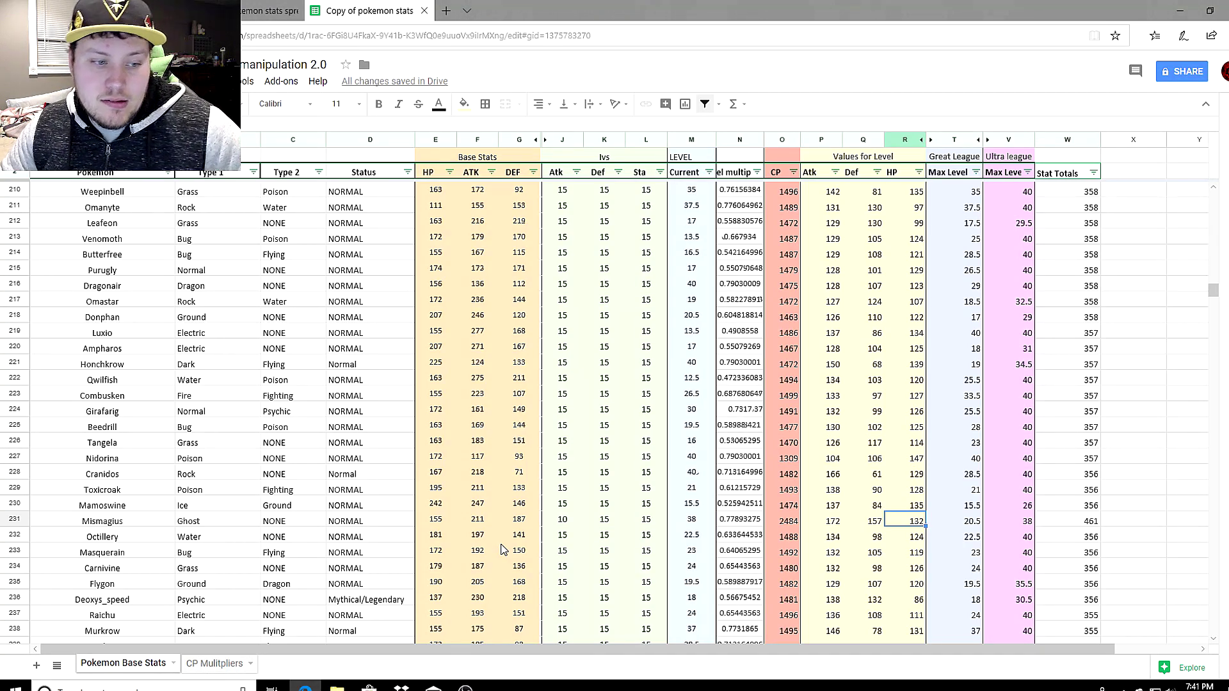
pyautogui.scroll(-20, 502, 549)
pyautogui.click(102, 411)
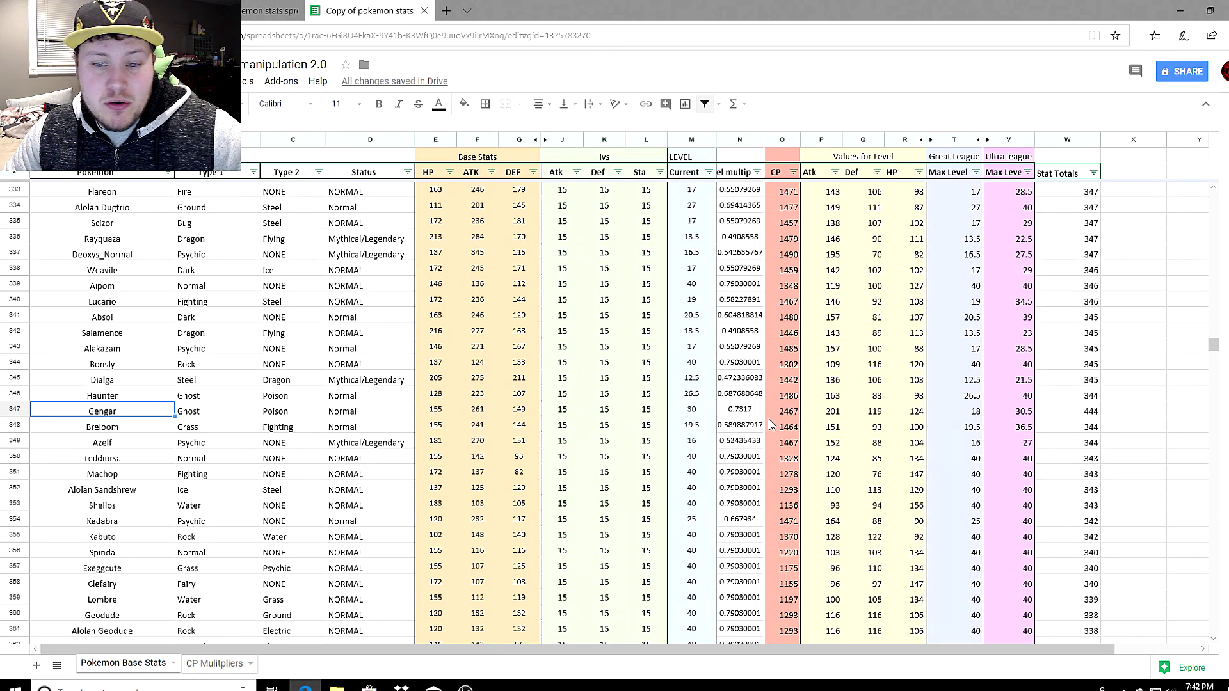
pyautogui.click(787, 413)
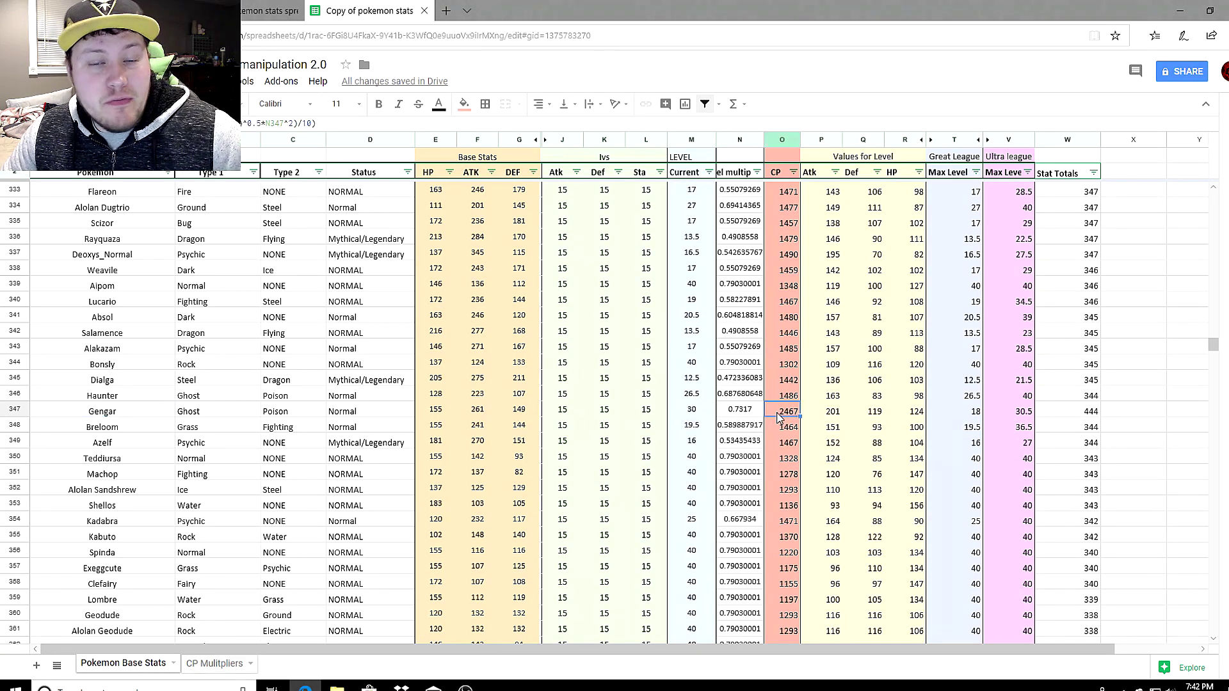
pyautogui.click(829, 415)
pyautogui.click(864, 416)
pyautogui.click(915, 416)
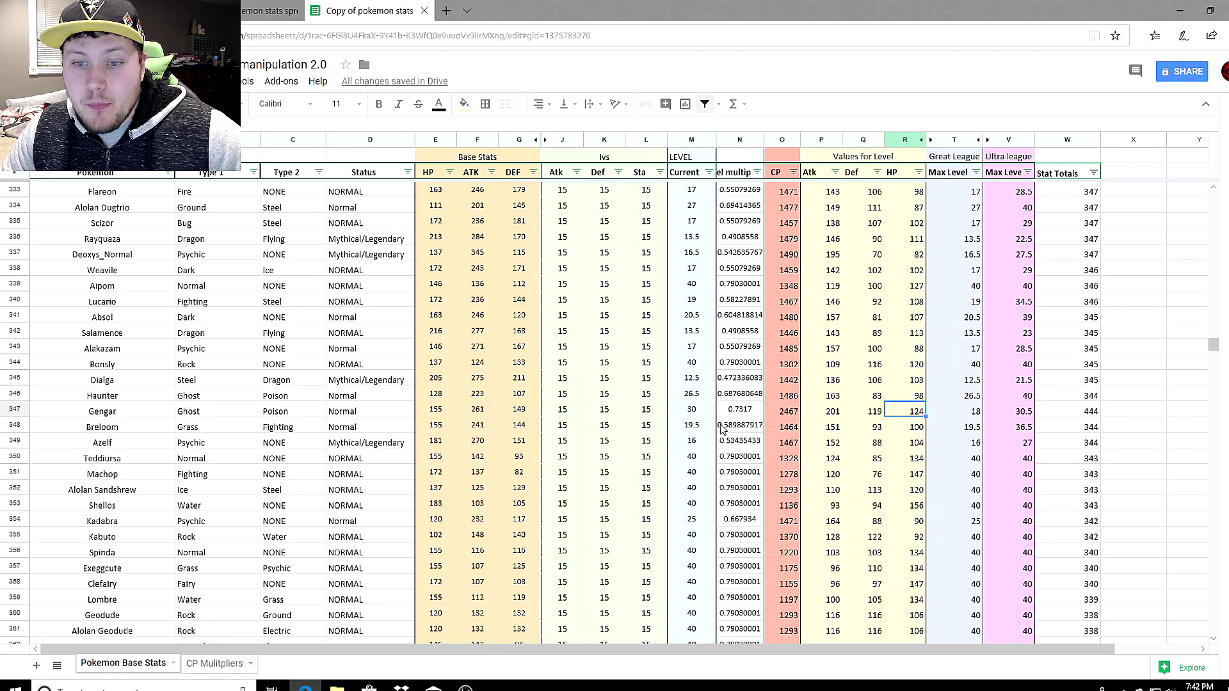
# Set Gengar's attack IV to 1
pyautogui.click(568, 412)
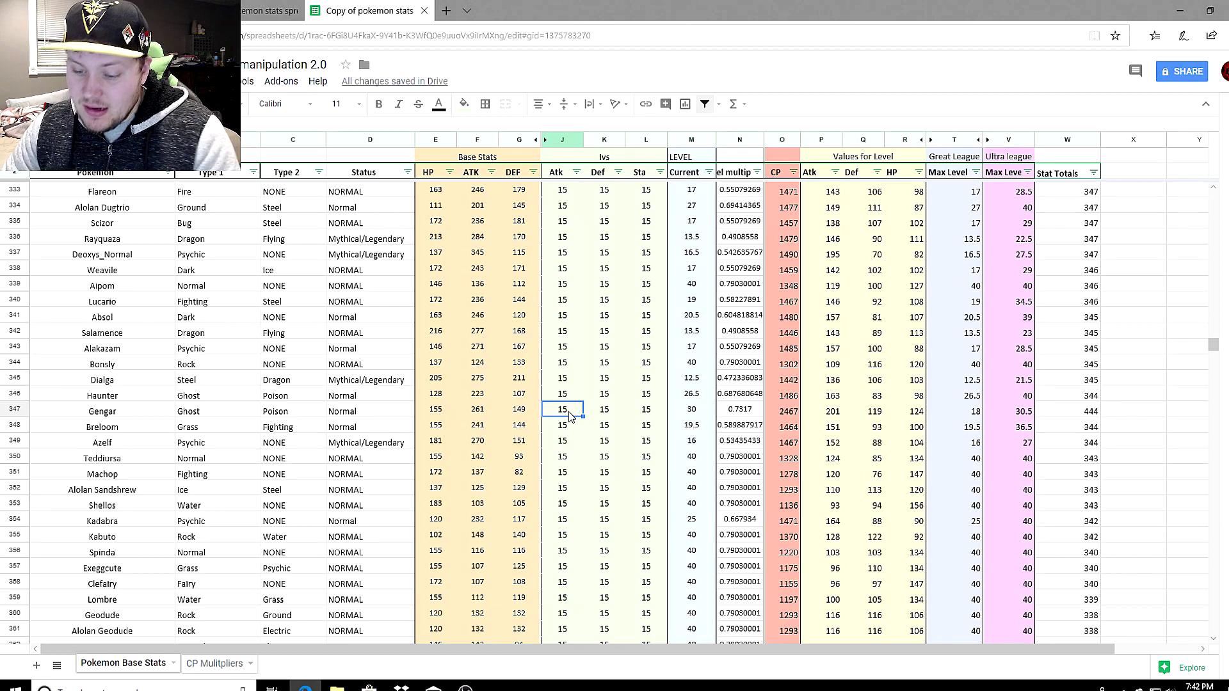
pyautogui.write('1')
pyautogui.press('Return')
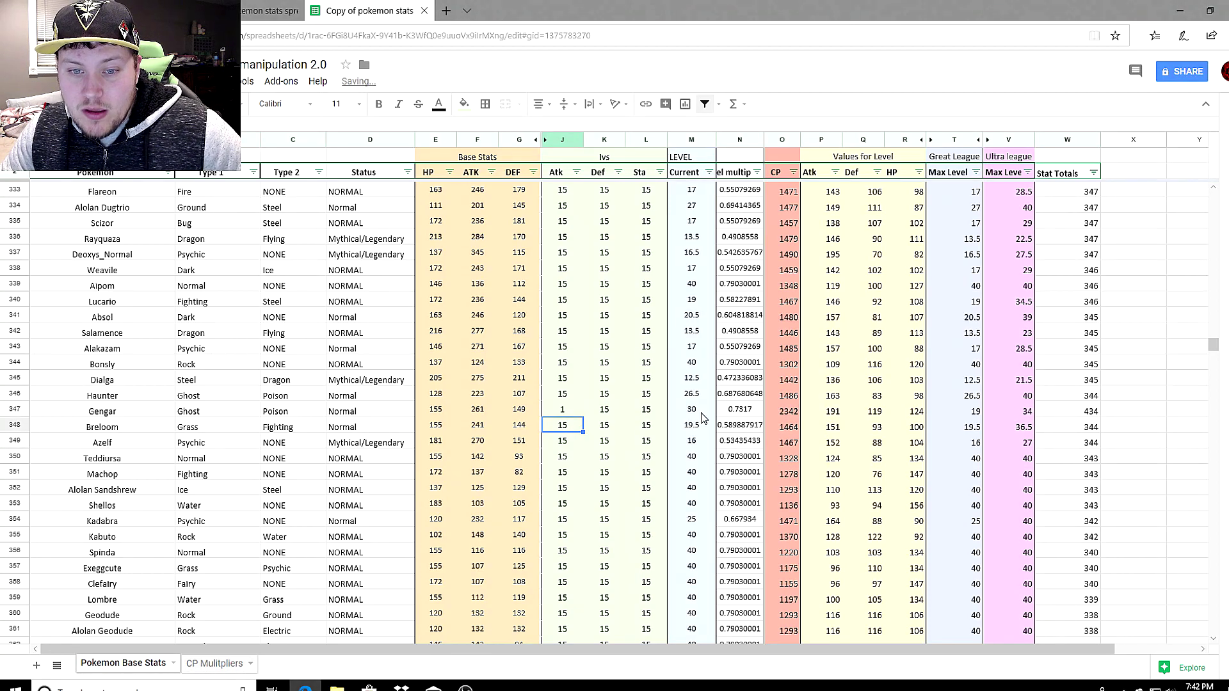
# Try current levels of 32 and 33 for Gengar, comparing the CP at each
pyautogui.click(704, 417)
pyautogui.write('32')
pyautogui.press('Return')
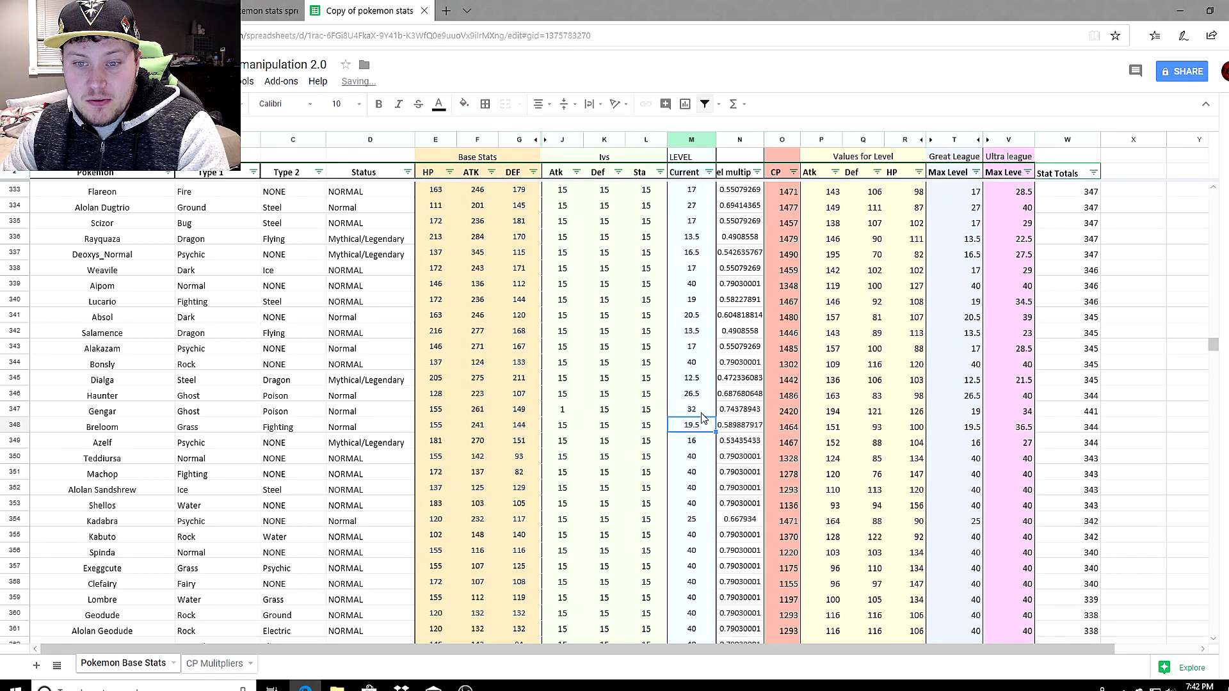
pyautogui.click(697, 416)
pyautogui.write('33')
pyautogui.press('Return')
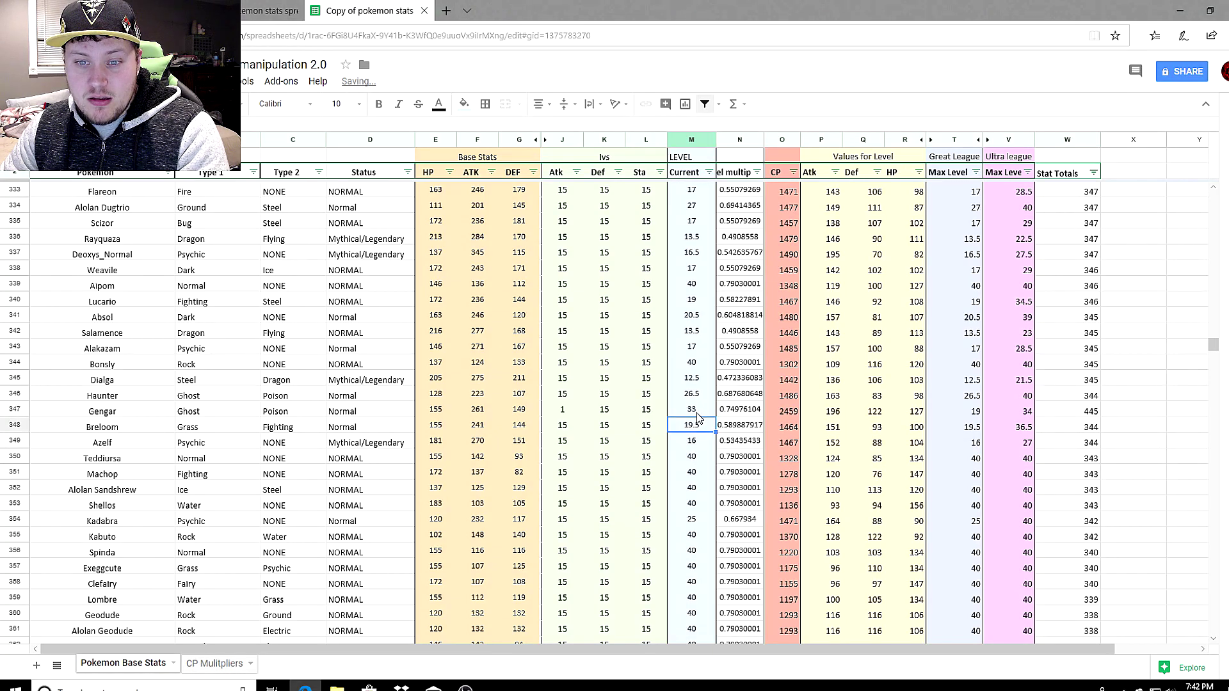
# Set Gengar's current level to 34 and review its level-adjusted Atk, Def and HP values
pyautogui.click(697, 413)
pyautogui.write('34')
pyautogui.press('Return')
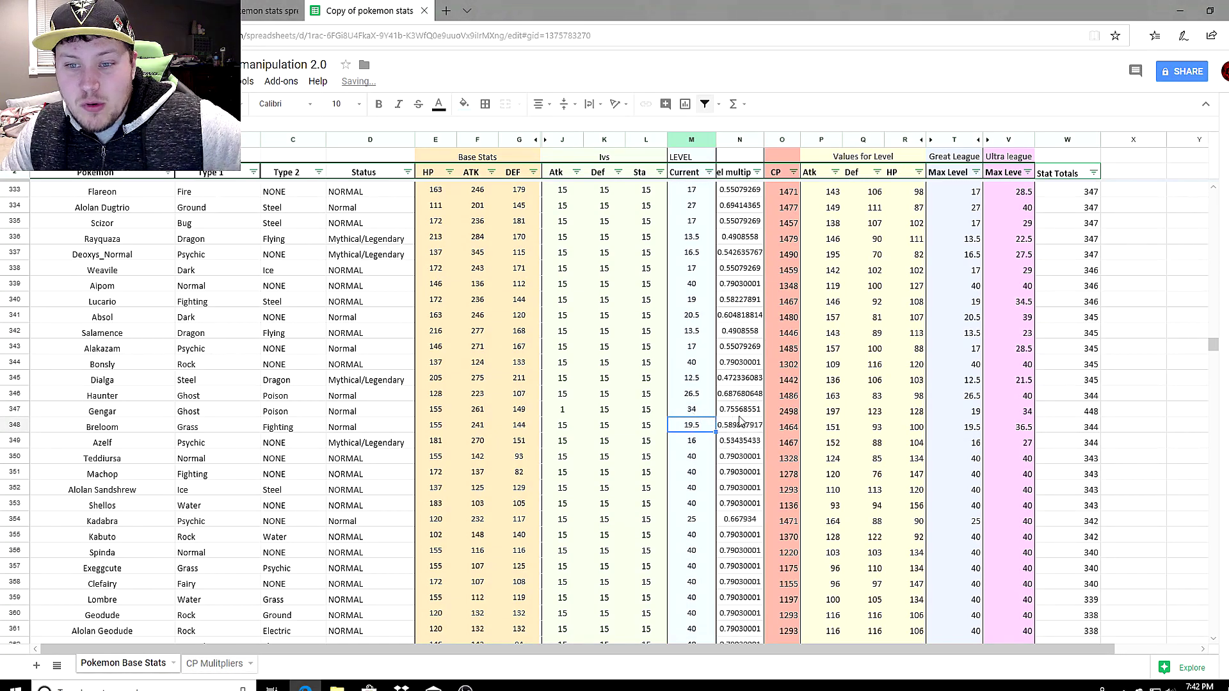
pyautogui.click(826, 413)
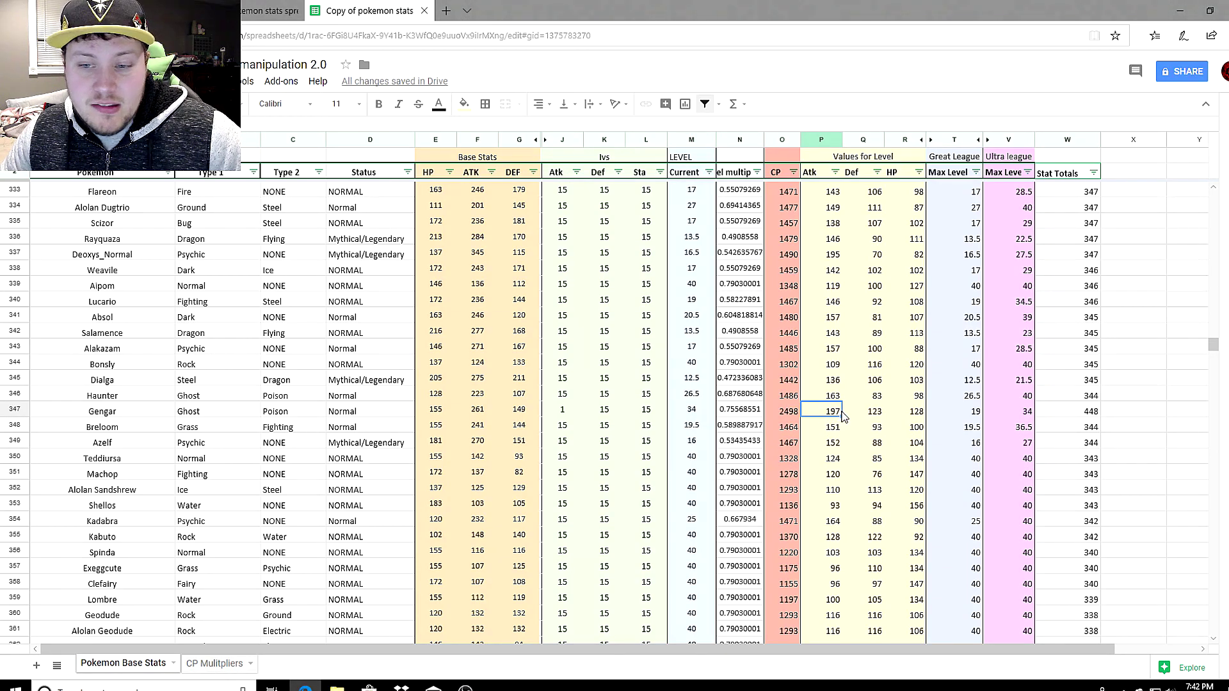
pyautogui.click(863, 416)
pyautogui.click(912, 416)
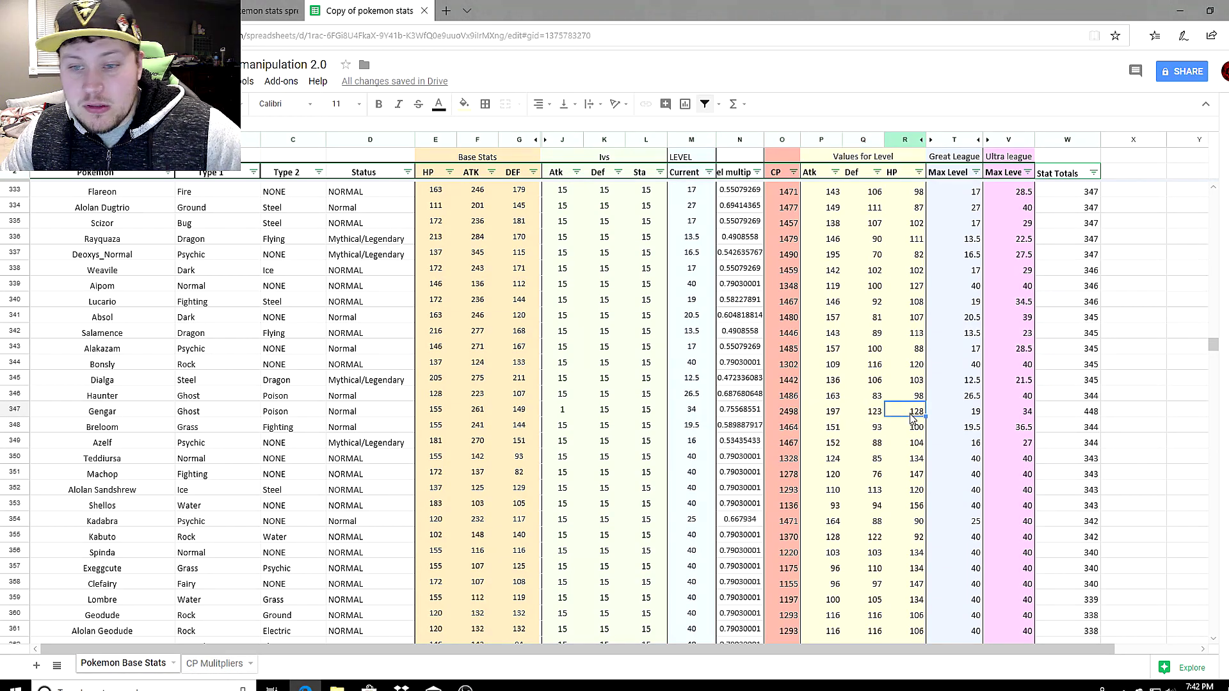
pyautogui.click(820, 417)
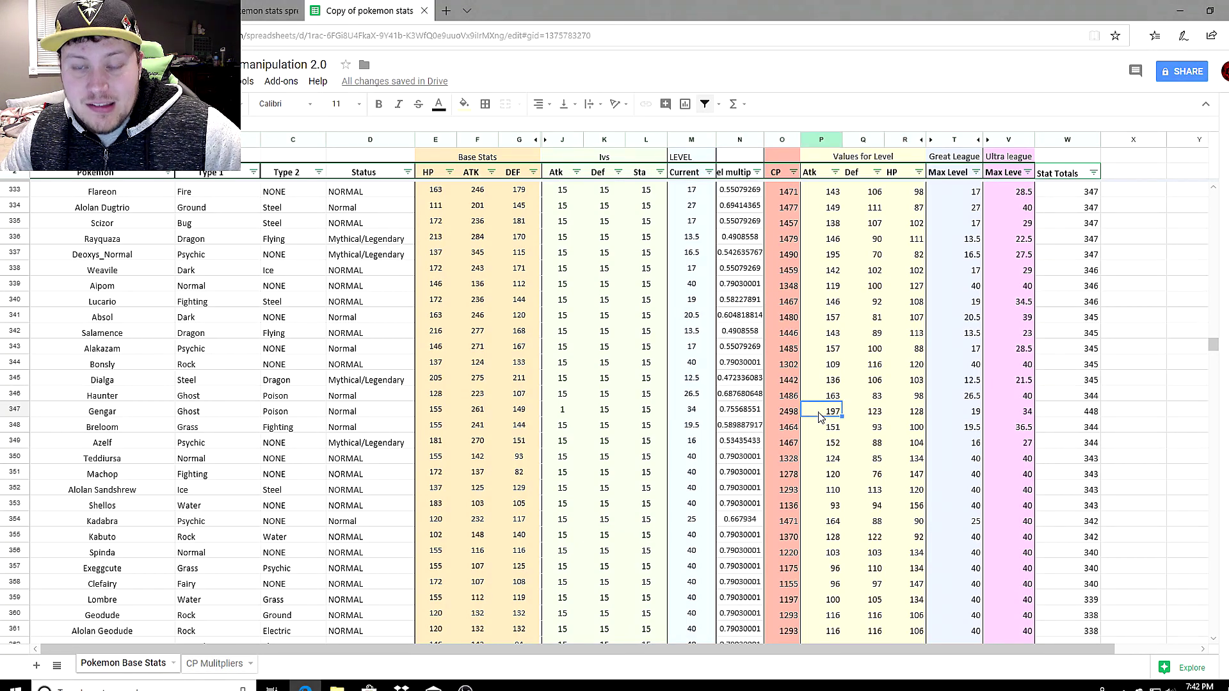
pyautogui.click(872, 414)
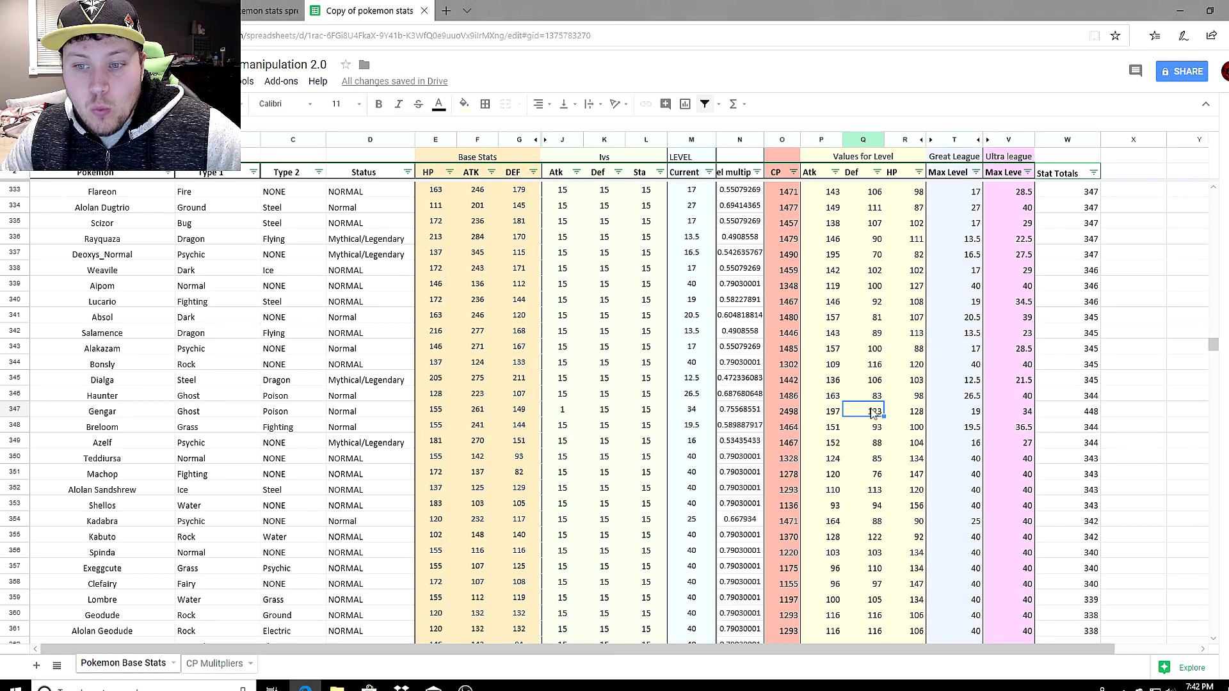
pyautogui.click(902, 416)
# Return to Mismagius further up the list and review its level-adjusted Atk, Def and HP values against Gengar's
pyautogui.scroll(10, 240, 428)
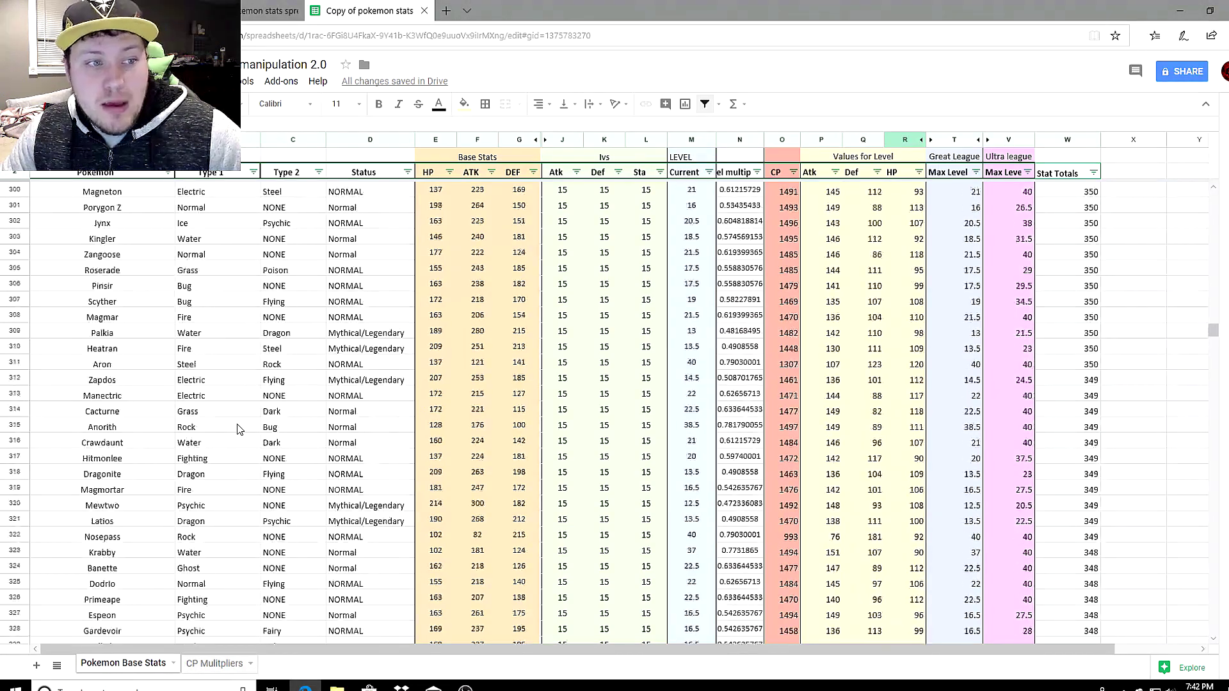
pyautogui.scroll(6, 237, 429)
pyautogui.scroll(7, 234, 429)
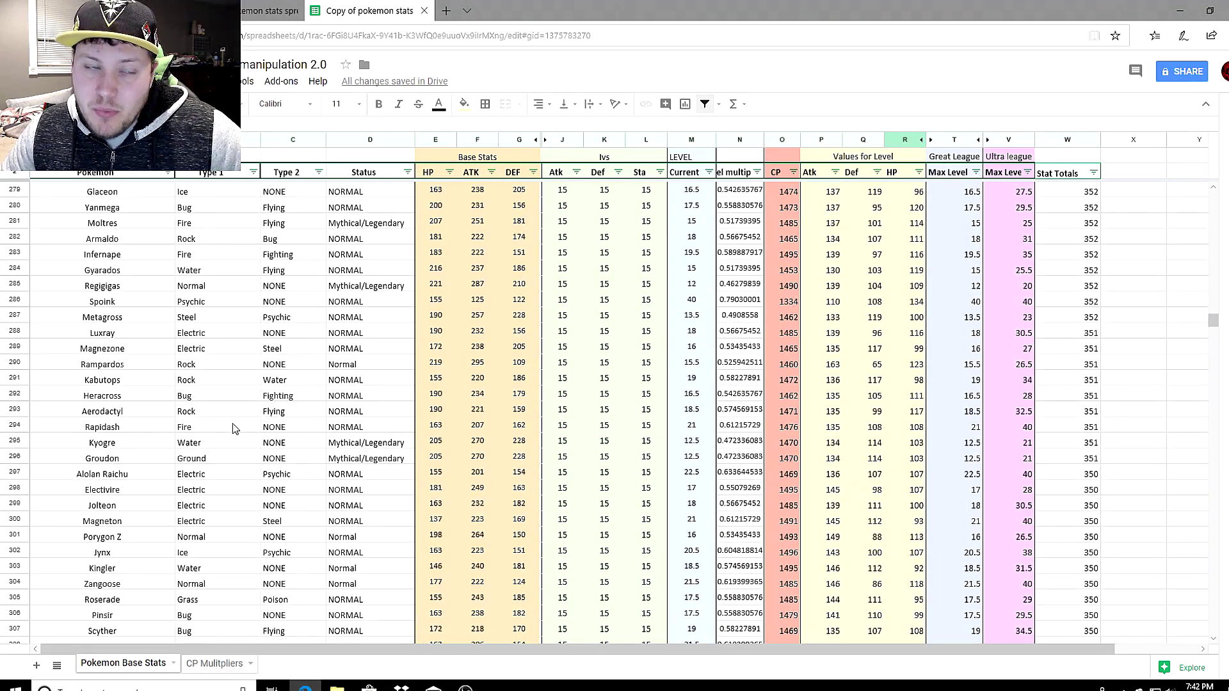
pyautogui.scroll(7, 234, 429)
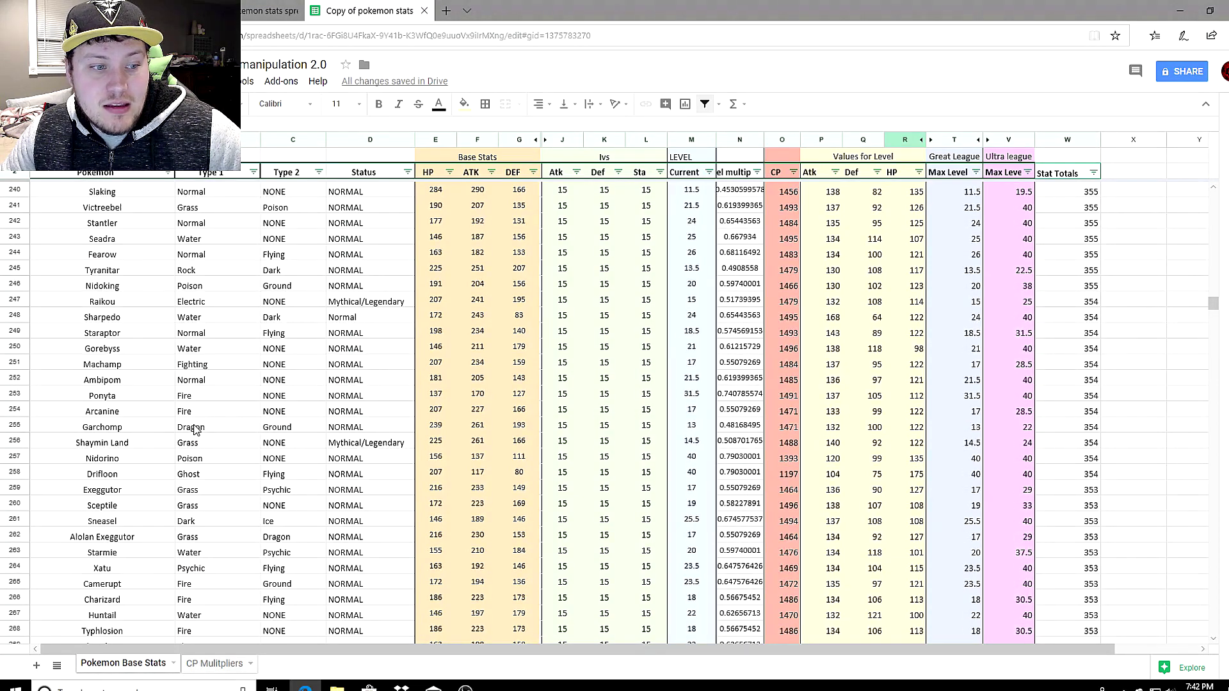
pyautogui.scroll(4, 182, 430)
pyautogui.scroll(2, 172, 431)
pyautogui.click(131, 334)
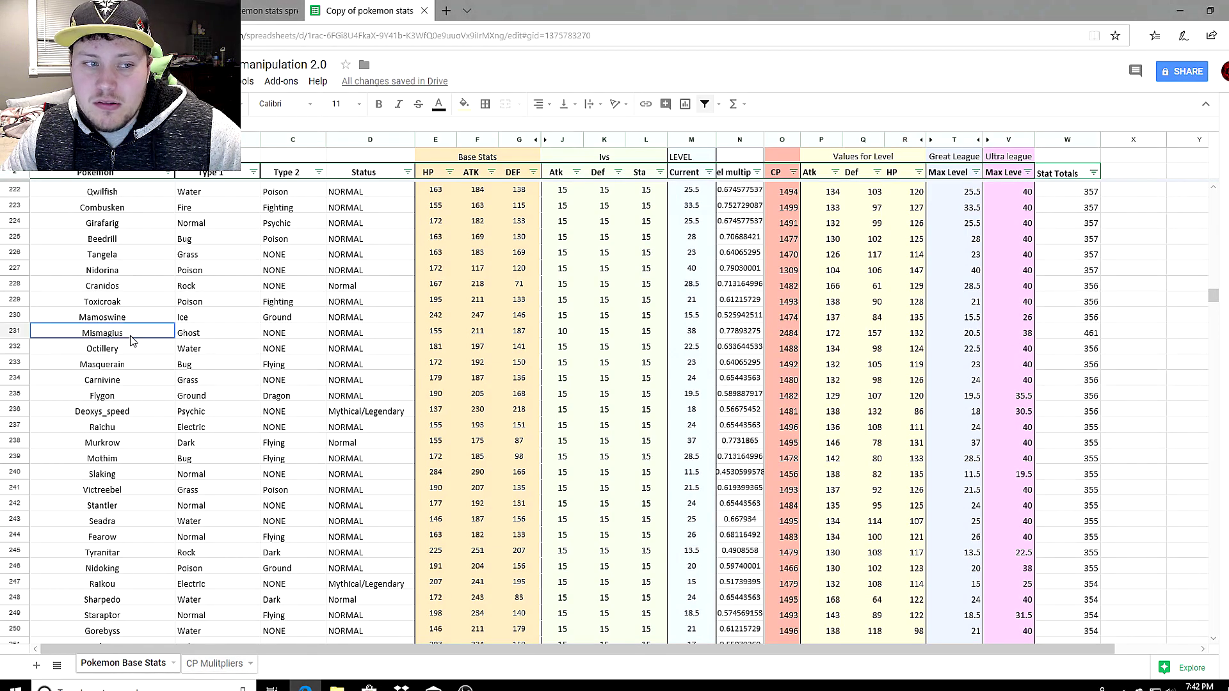
pyautogui.click(823, 336)
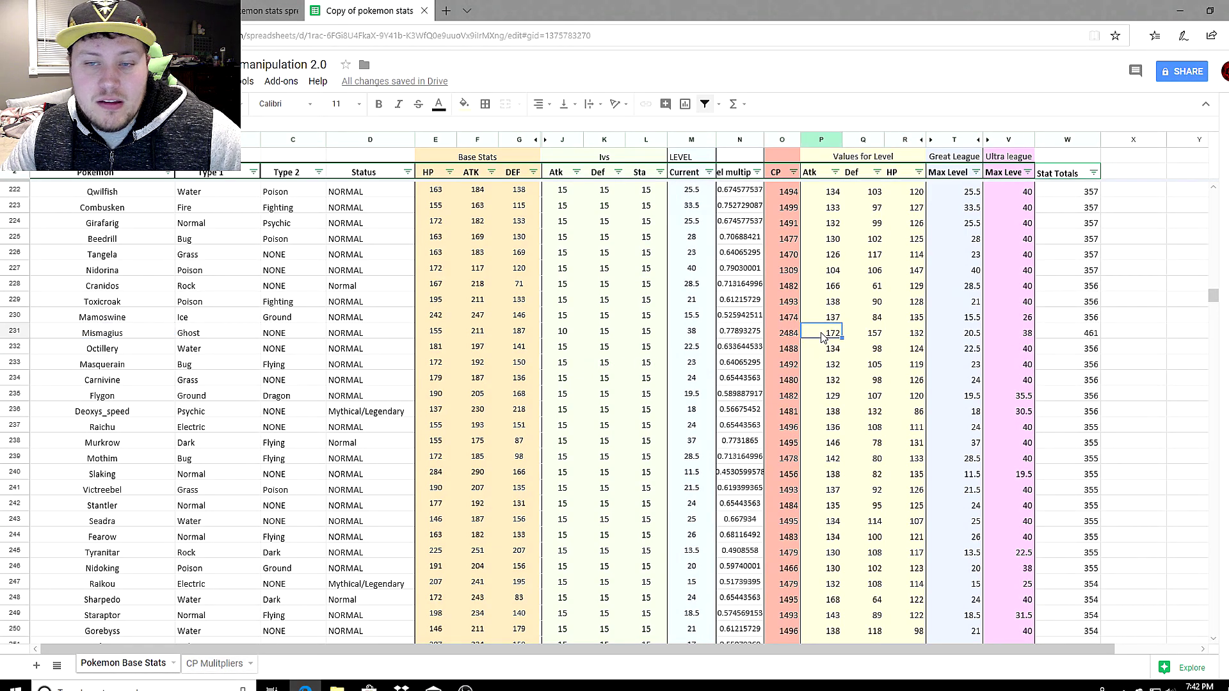
pyautogui.click(872, 337)
pyautogui.click(901, 338)
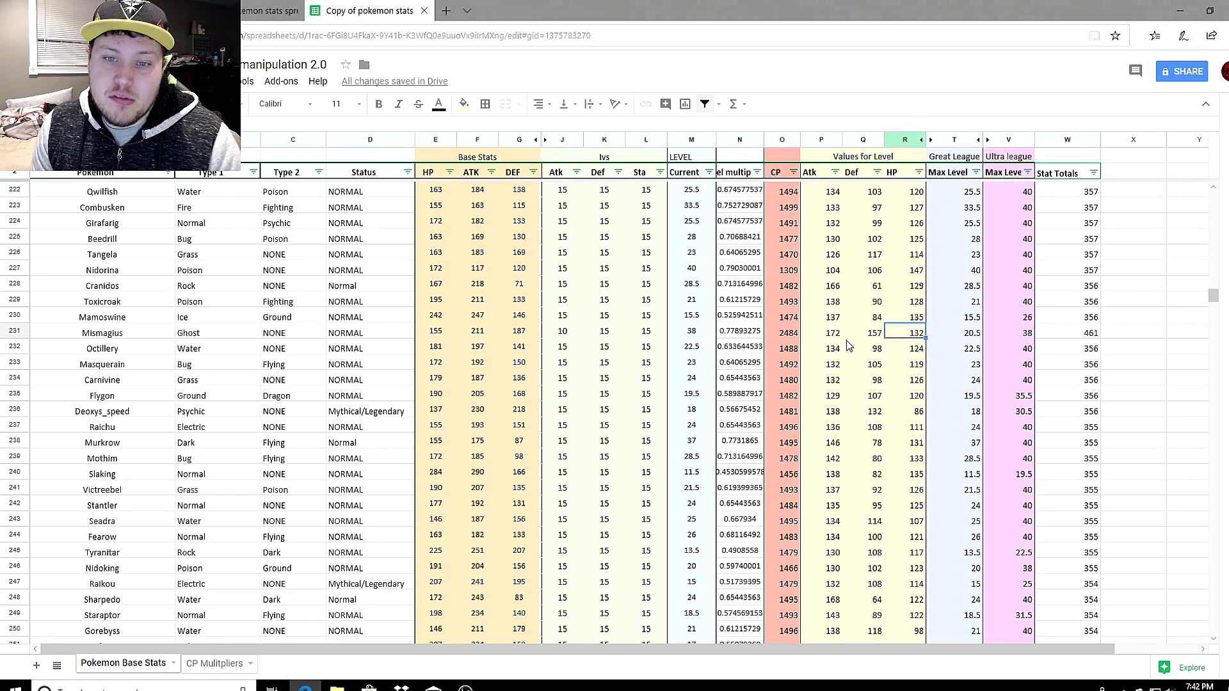
# Set Mismagius's attack IV to 15 and its defense IV to 5
pyautogui.click(571, 333)
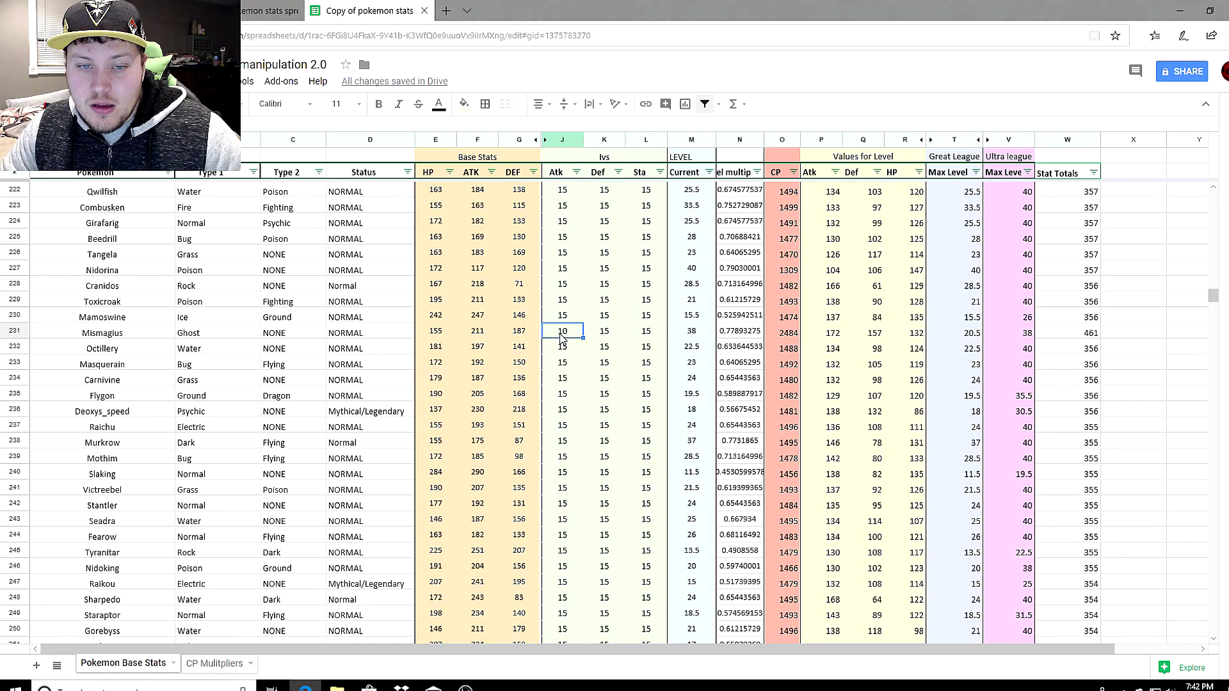
pyautogui.write('15')
pyautogui.press('Return')
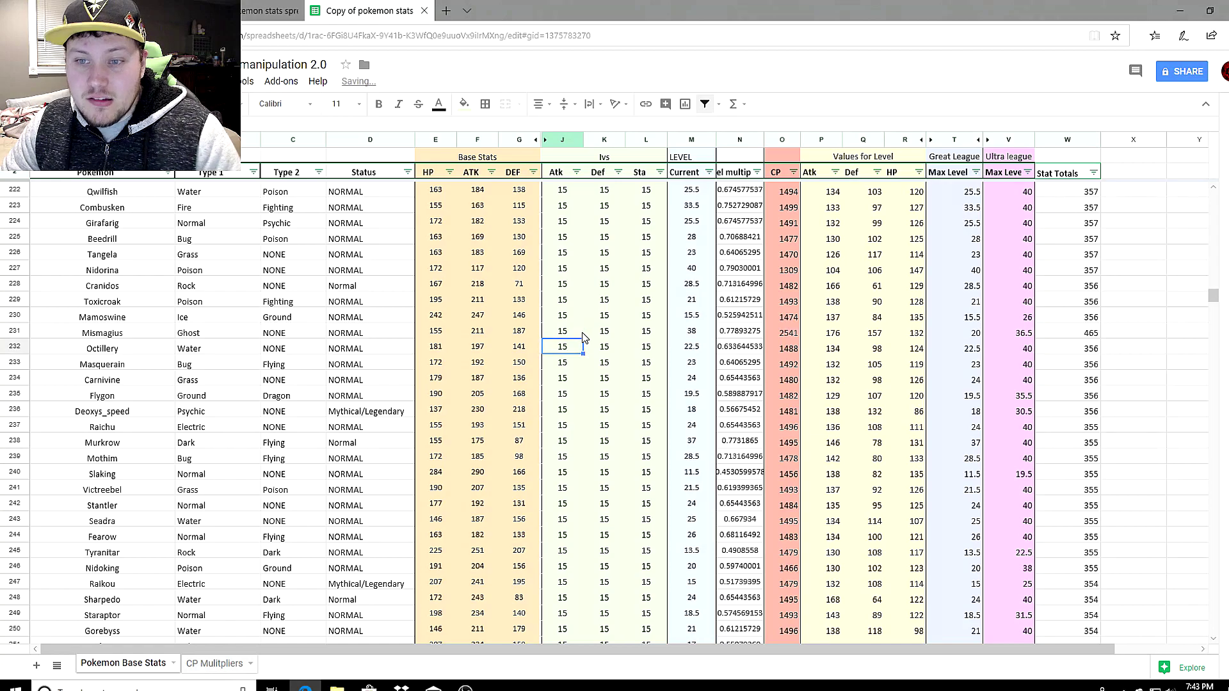
pyautogui.click(605, 334)
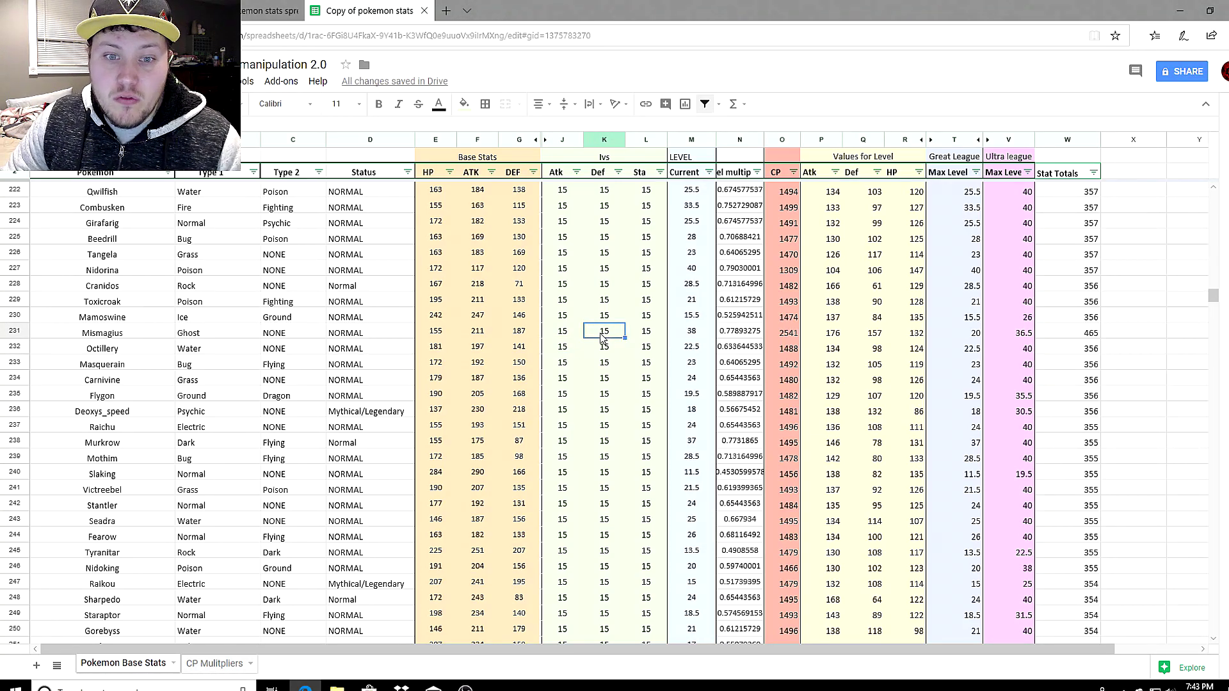
pyautogui.write('5')
pyautogui.press('Return')
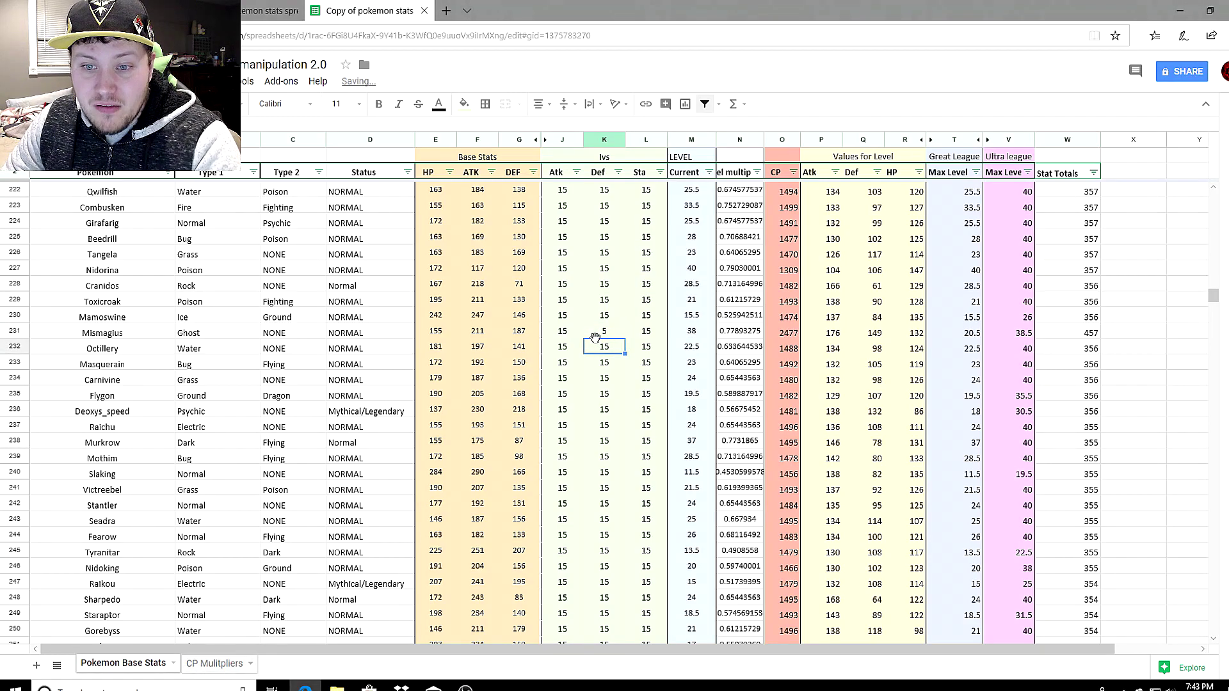
# Set Mismagius's current level to 39
pyautogui.click(704, 333)
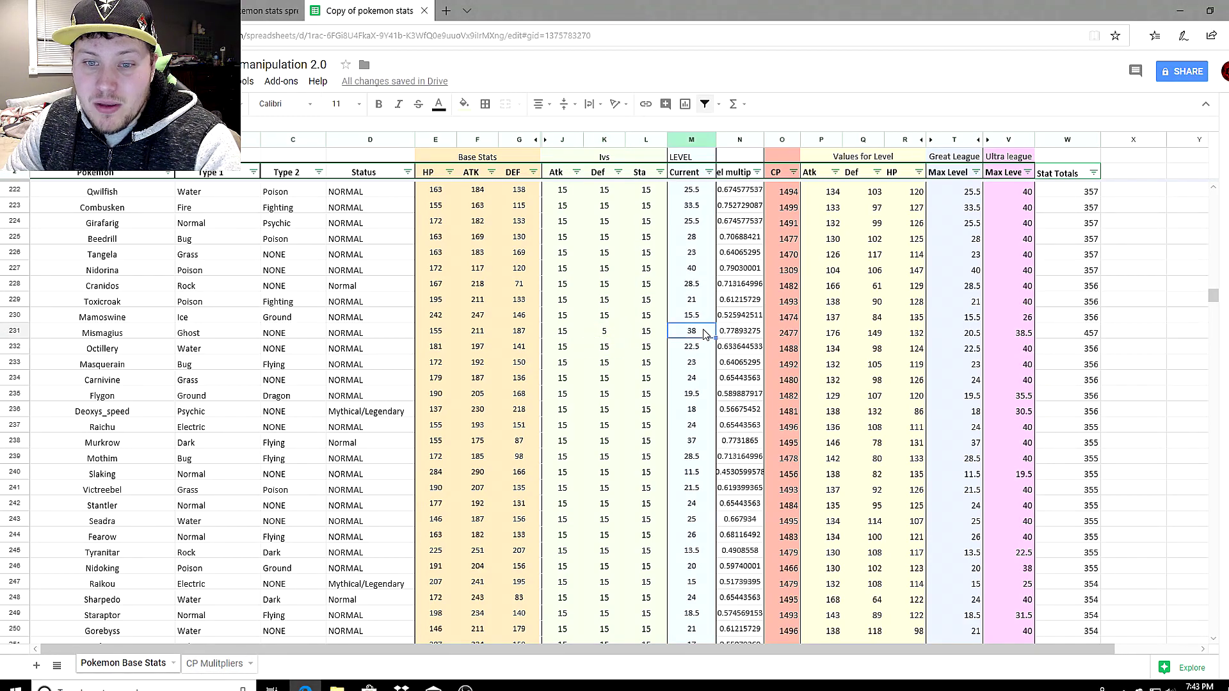
pyautogui.write('9')
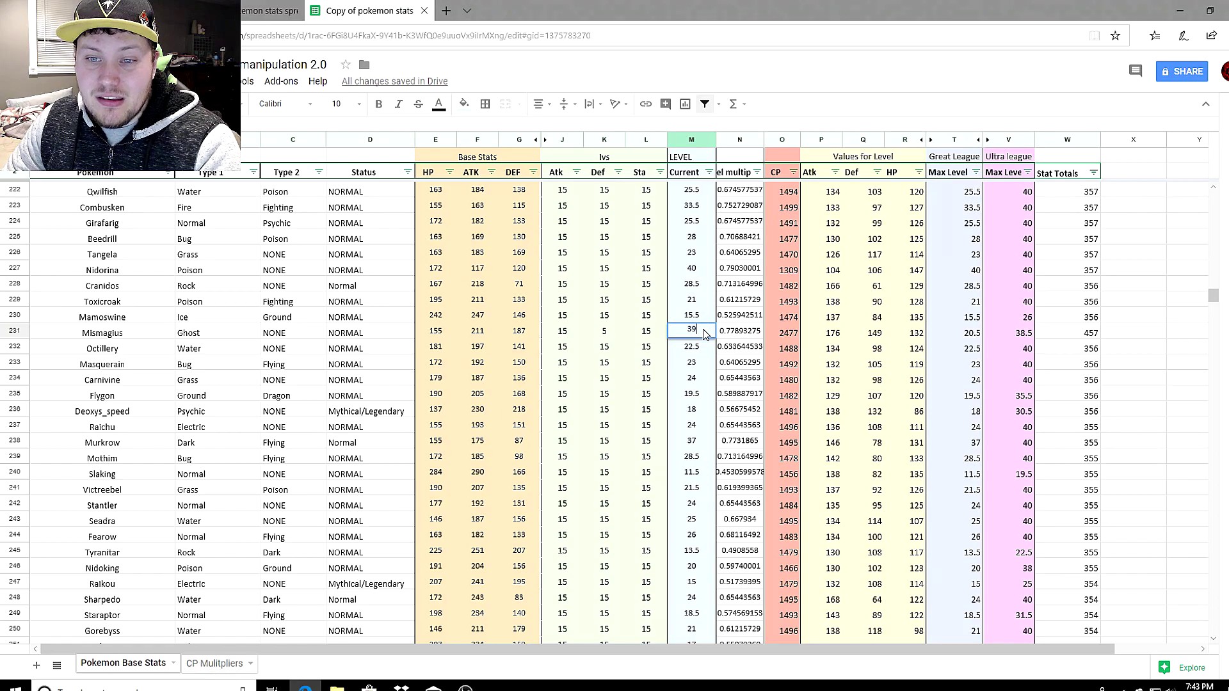
pyautogui.press('Return')
# Lower Mismagius's stamina IV to 14 and finally 13, and check its level-adjusted Atk value
pyautogui.click(643, 334)
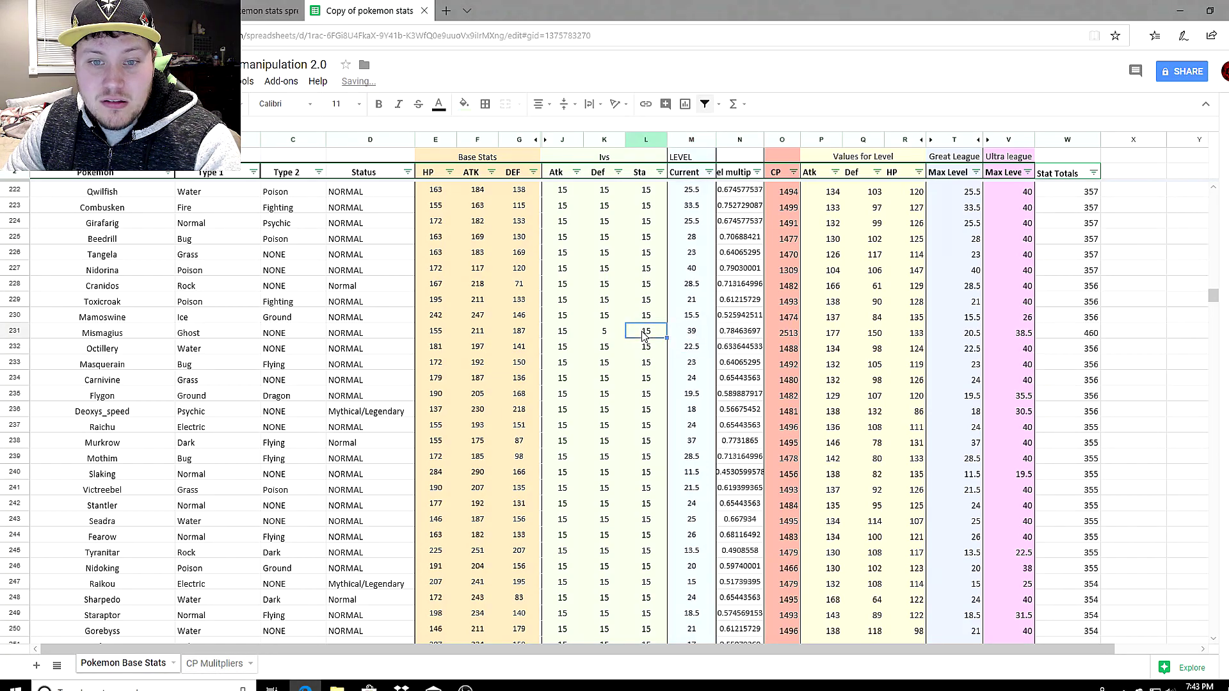
pyautogui.write('14')
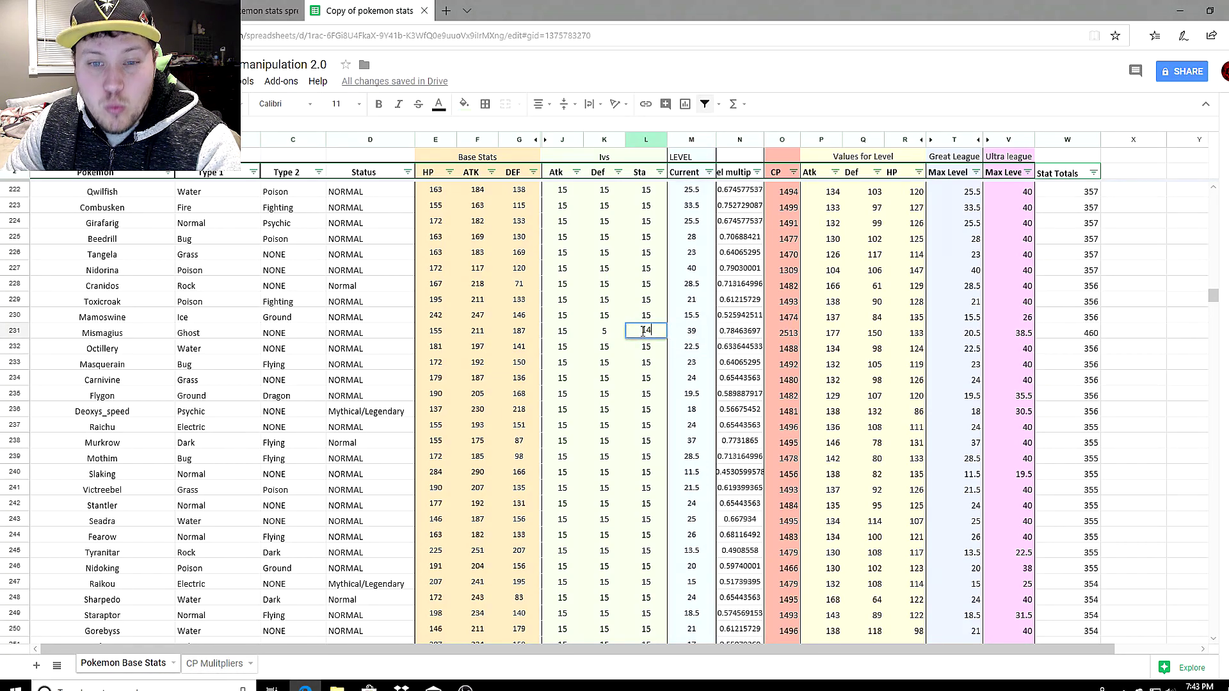
pyautogui.press('Return')
pyautogui.click(644, 333)
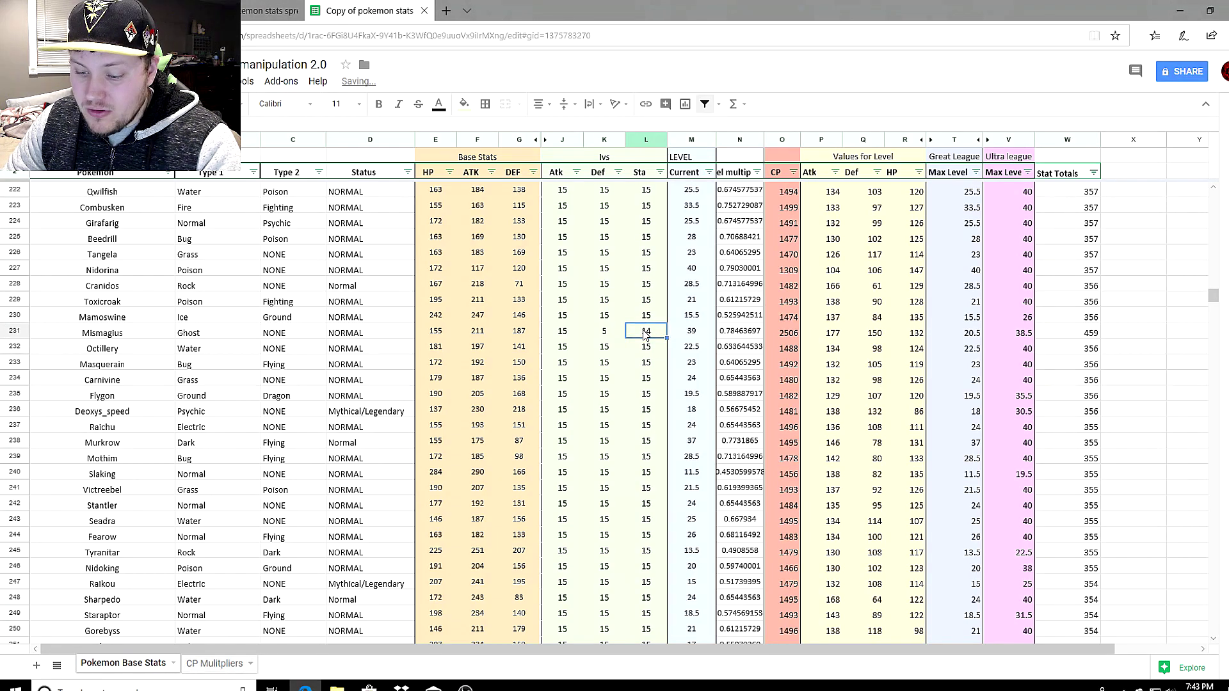
pyautogui.write('13')
pyautogui.press('Return')
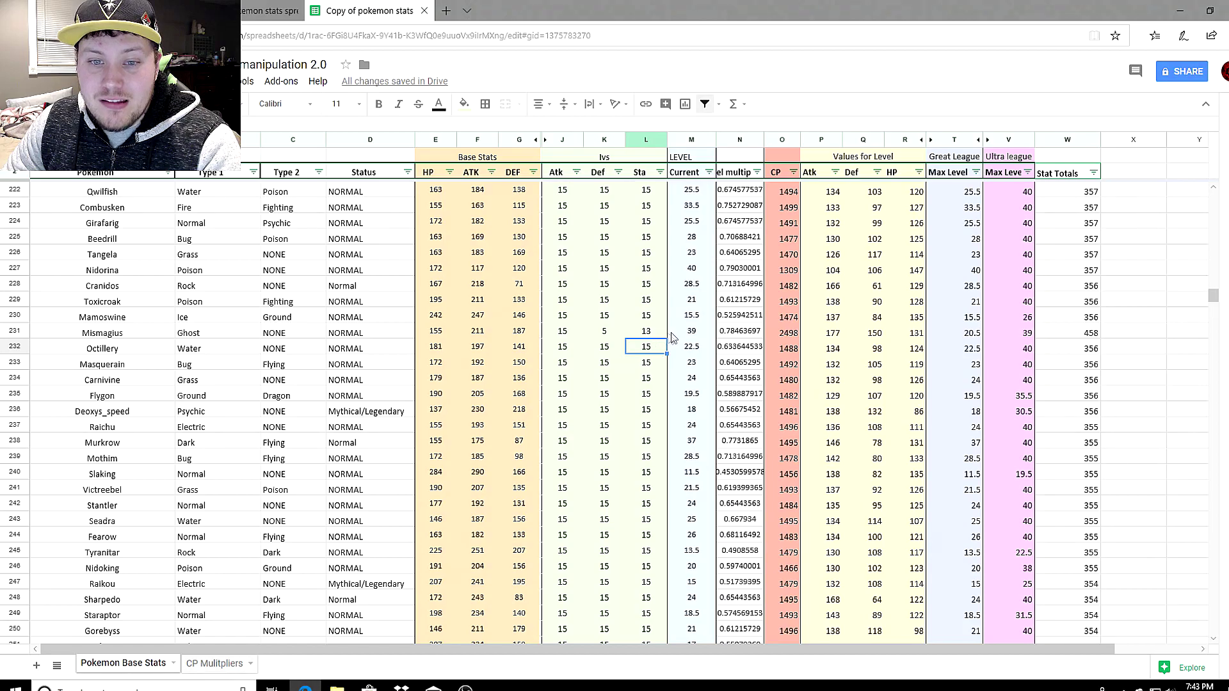
pyautogui.click(826, 334)
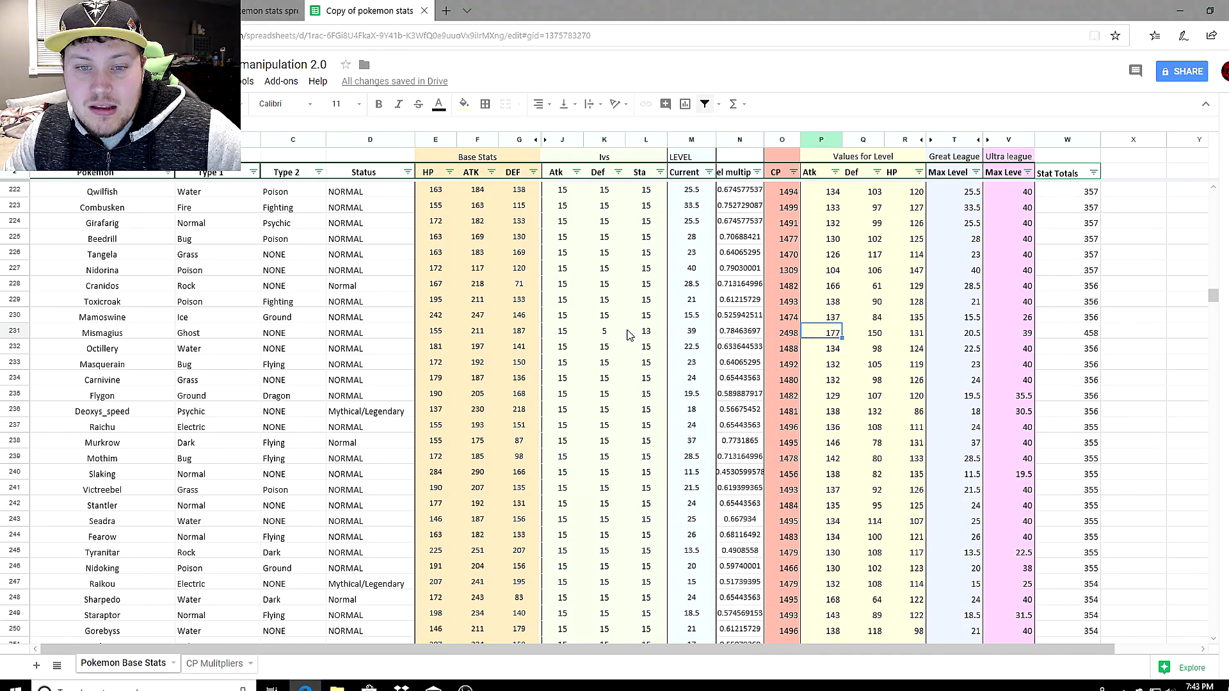
# Set Mismagius's defense IV to 0 and its current level to 40
pyautogui.click(614, 334)
pyautogui.write('0')
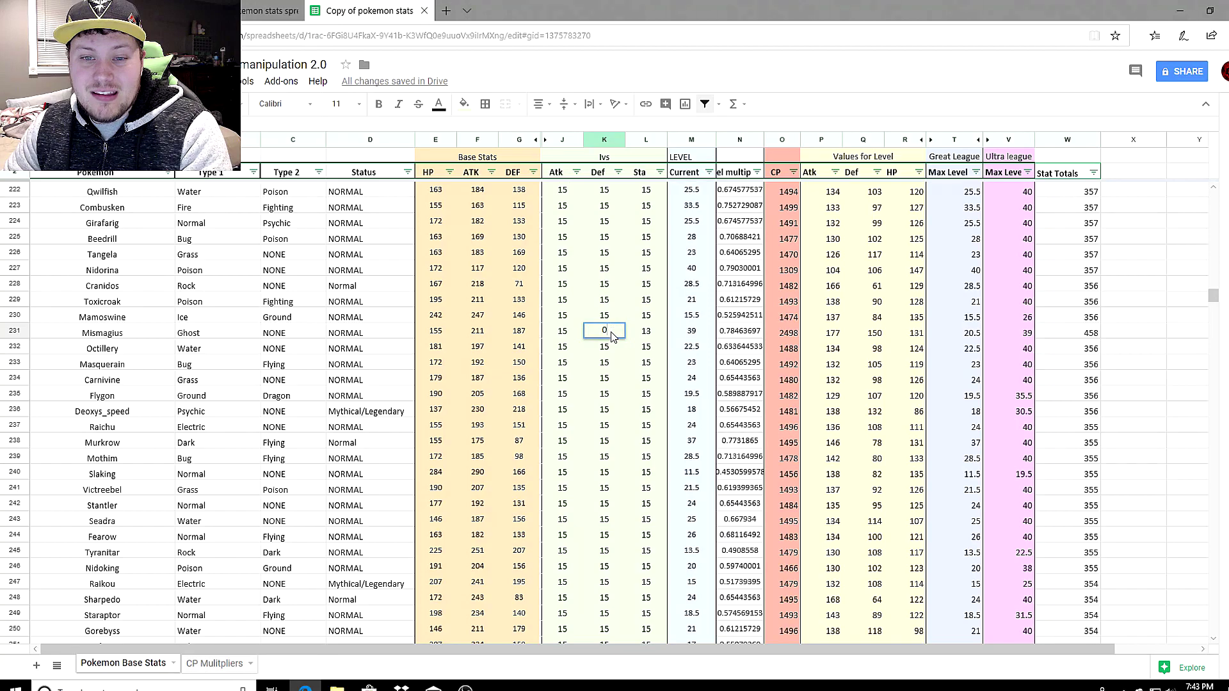
pyautogui.press('Return')
pyautogui.click(690, 332)
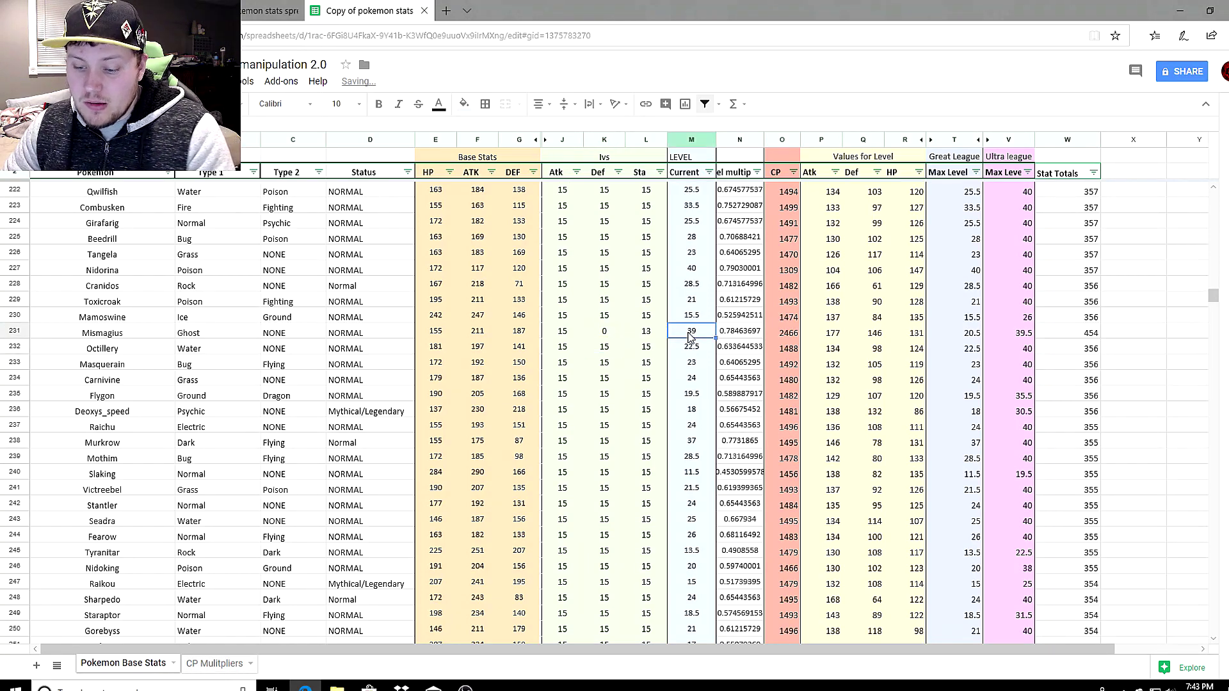
pyautogui.write('40')
pyautogui.press('Return')
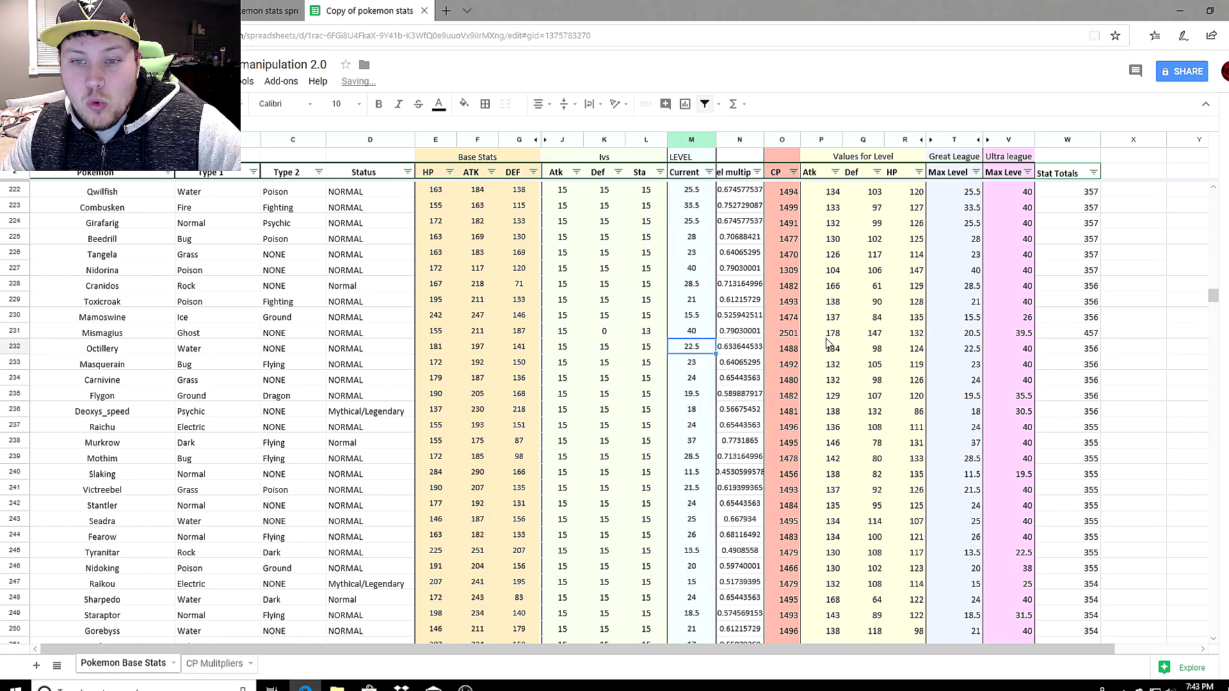